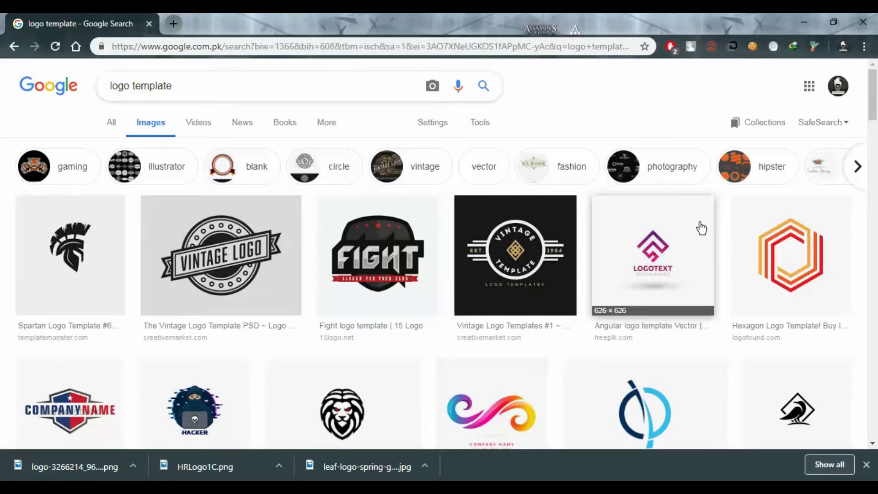
scroll(755, 253, down, 1)
scroll(756, 253, down, 2)
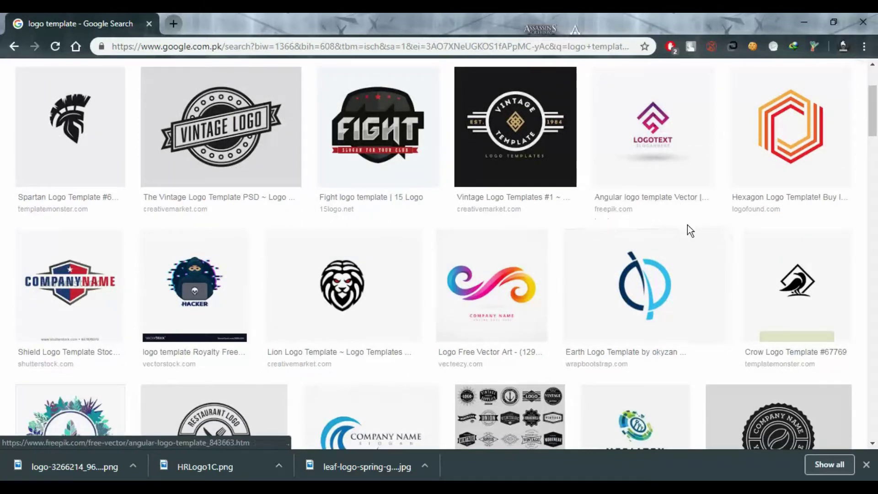
scroll(611, 264, down, 1)
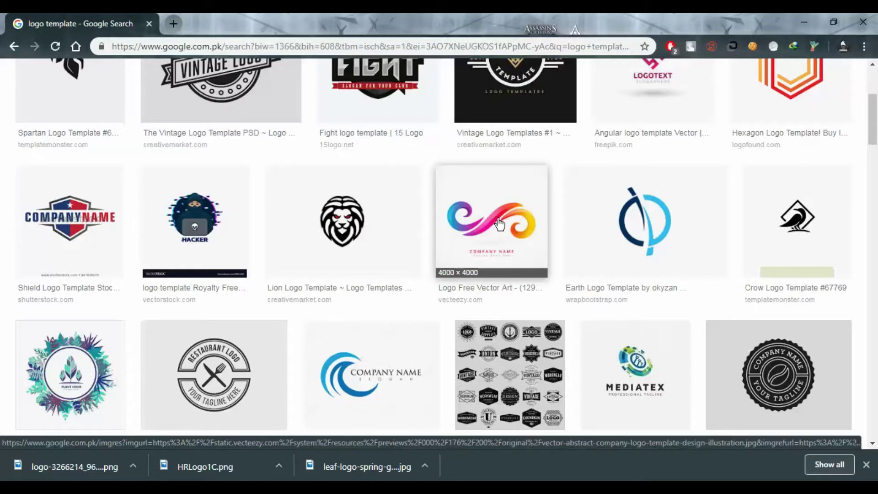
click(62, 215)
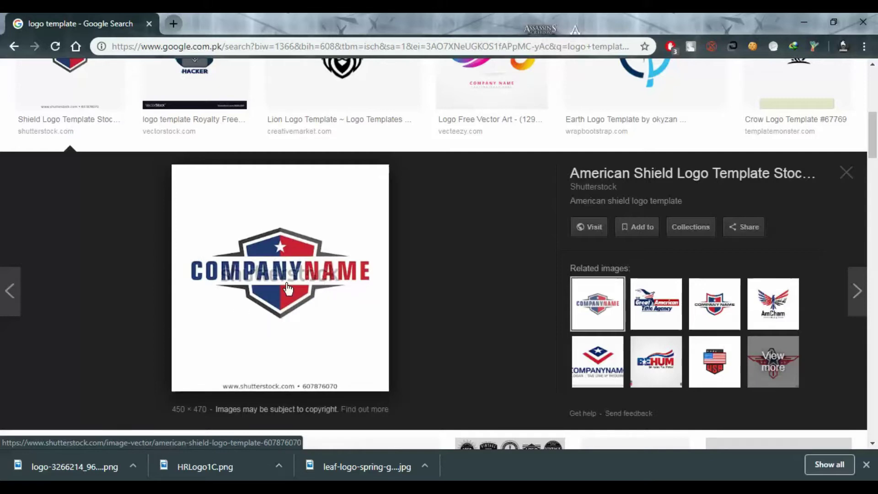
click(846, 173)
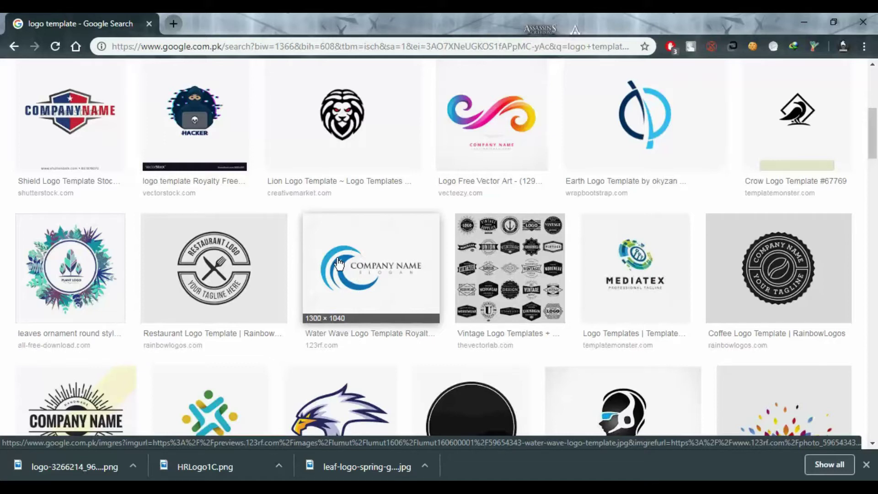
scroll(452, 206, up, 1)
scroll(450, 247, up, 2)
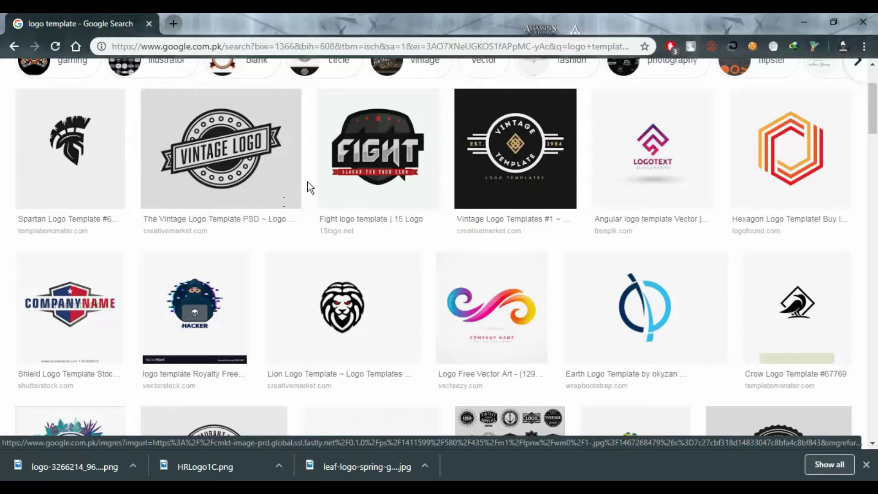
scroll(304, 197, up, 3)
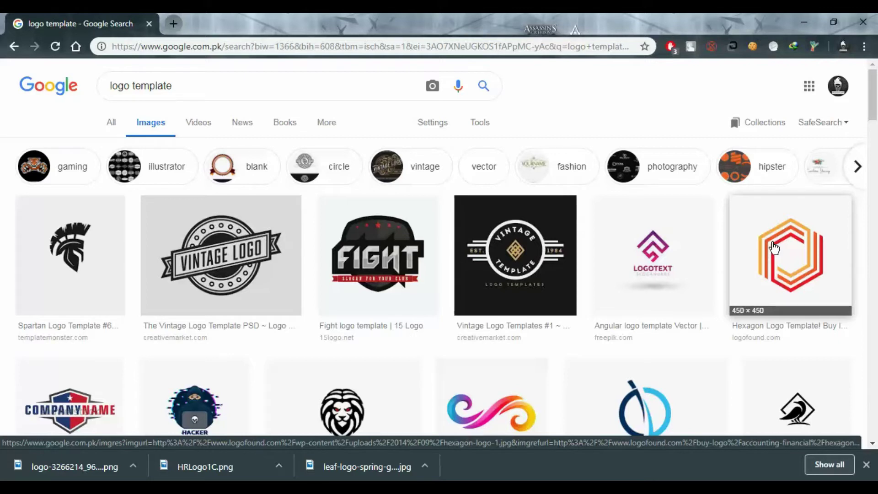
click(171, 94)
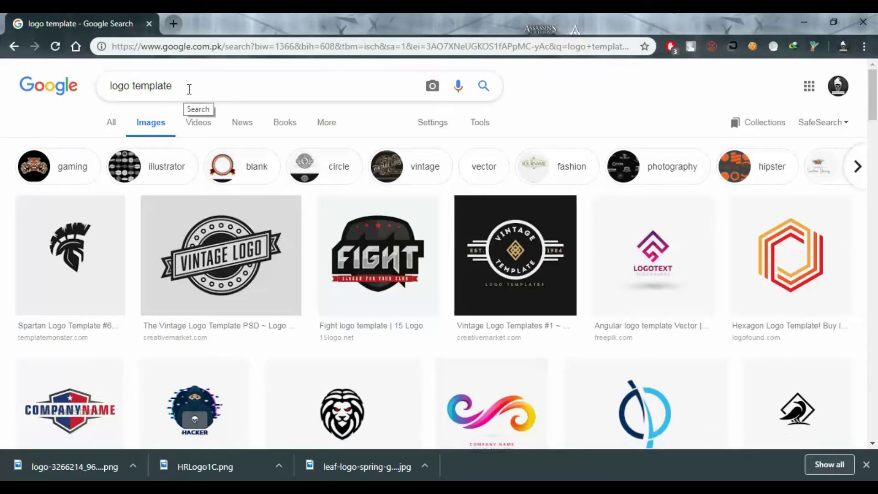
Change the Google image search from 'logo template' to 'logo png'
drag(172, 88, 135, 94)
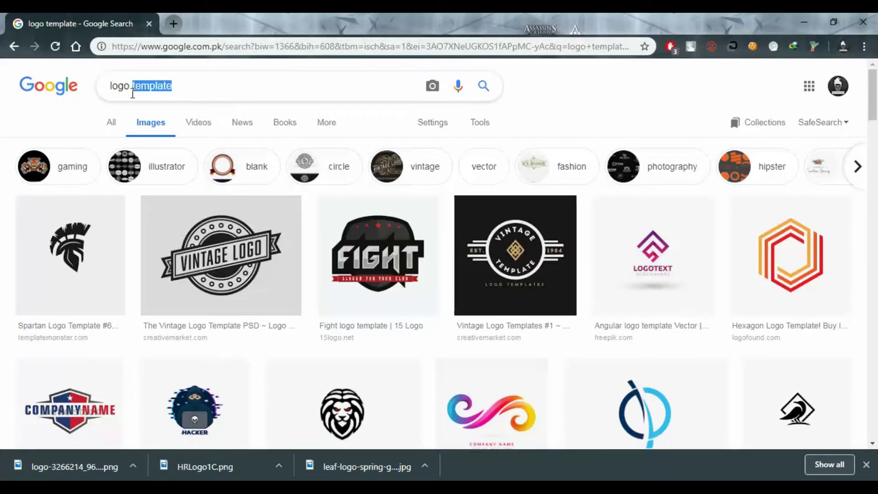
text(png)
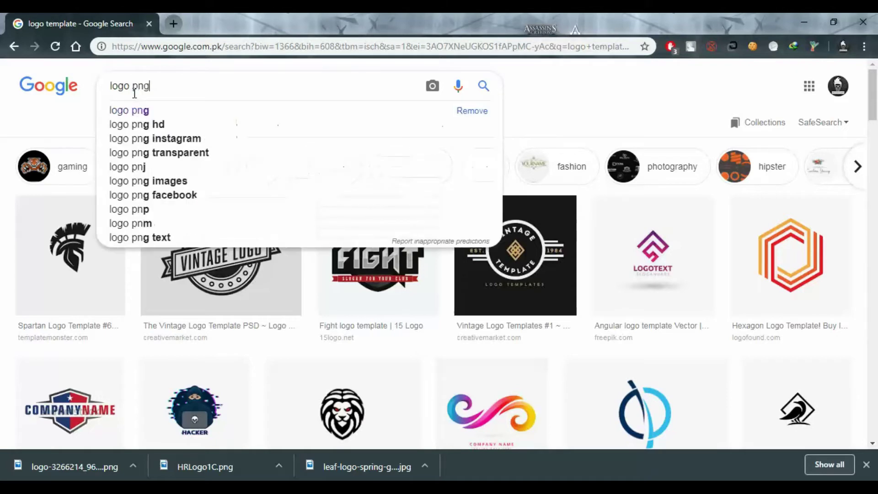
key(Return)
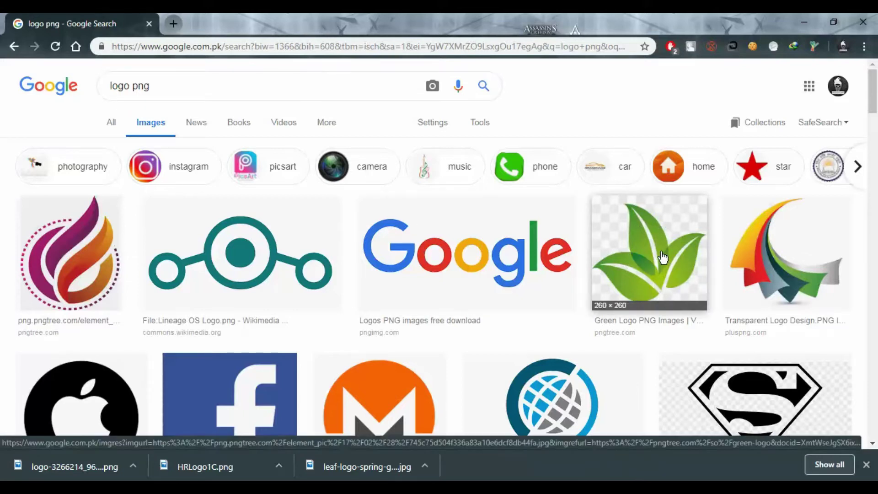
Browse the png results, preview the Google logo, then open the downloaded logo
scroll(663, 255, down, 3)
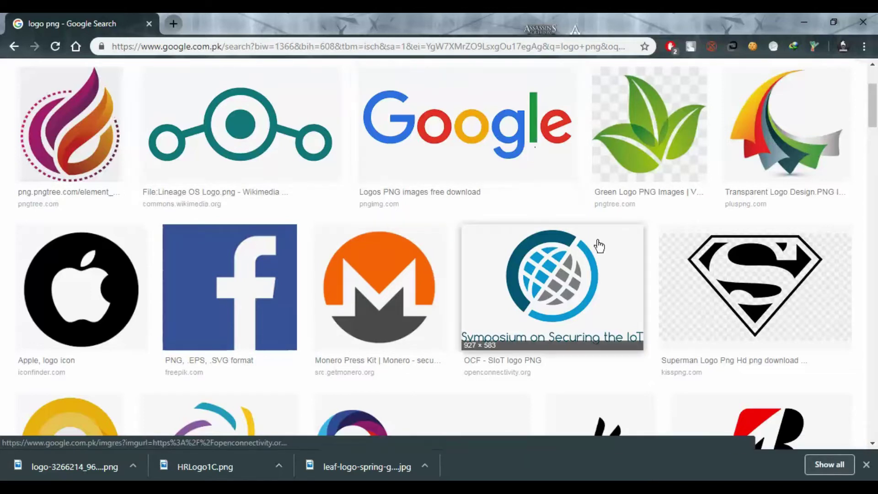
scroll(652, 268, down, 3)
scroll(73, 288, down, 1)
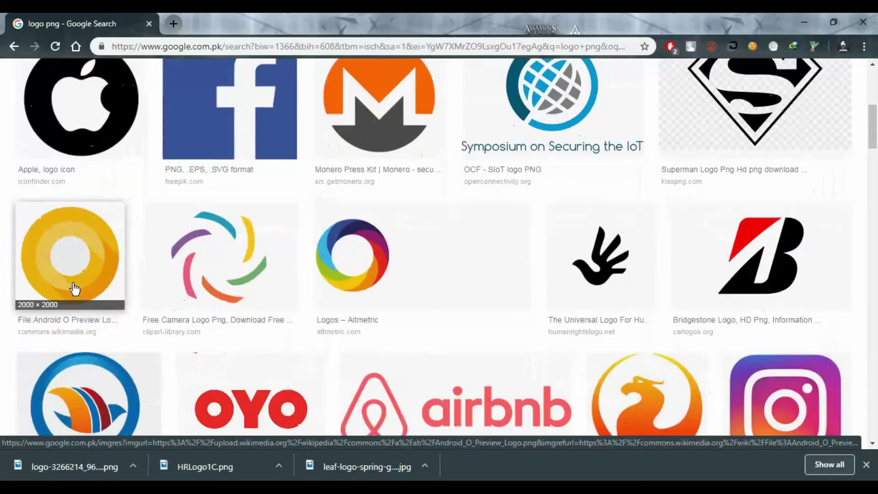
scroll(275, 220, down, 2)
scroll(447, 157, up, 3)
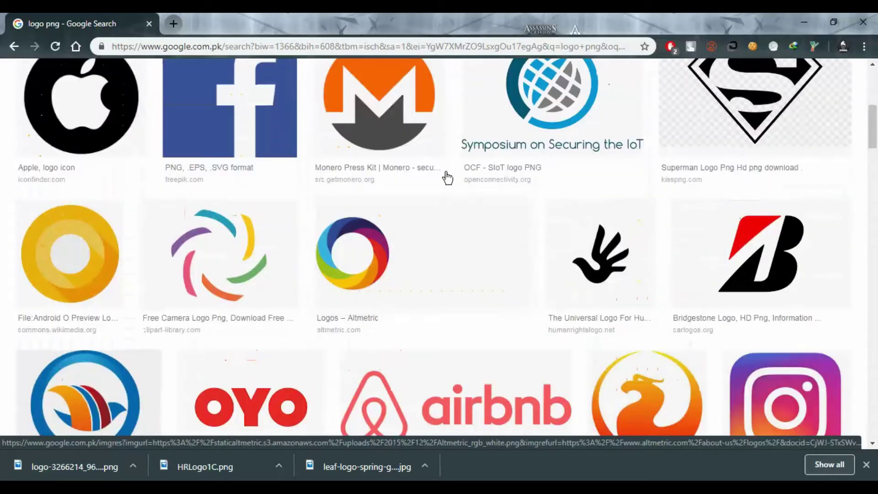
scroll(447, 156, up, 3)
scroll(447, 177, up, 3)
click(408, 189)
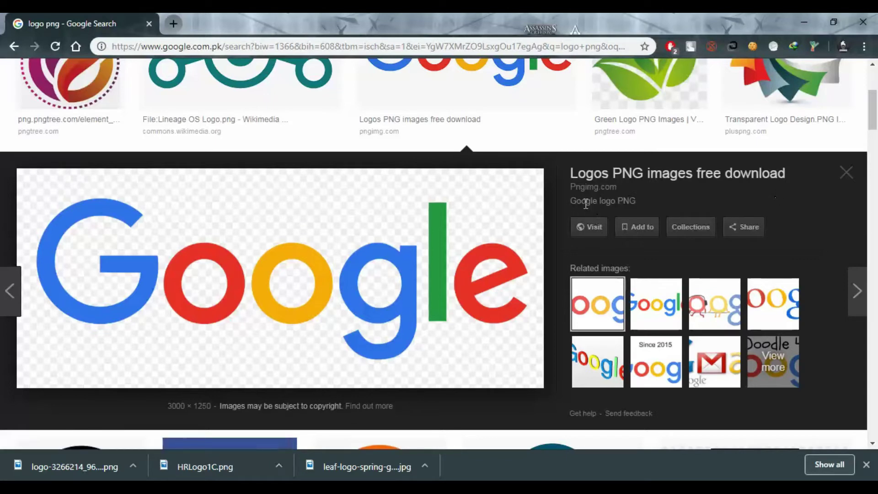
click(847, 172)
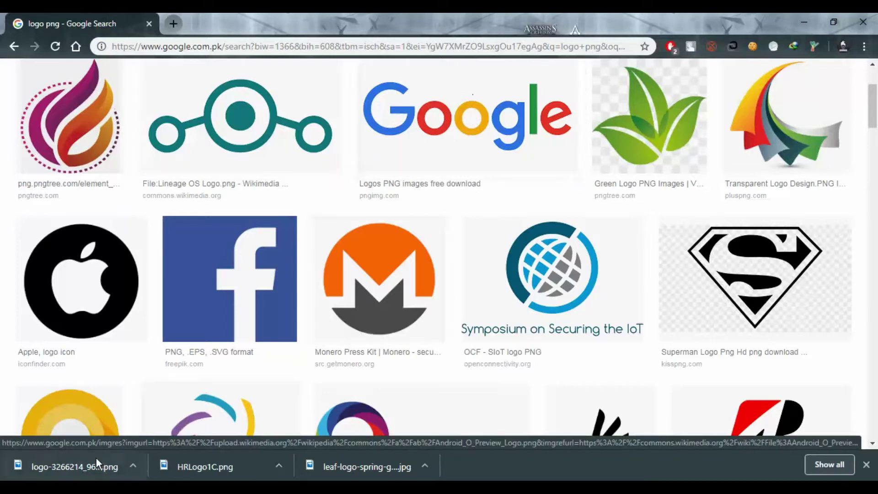
click(83, 465)
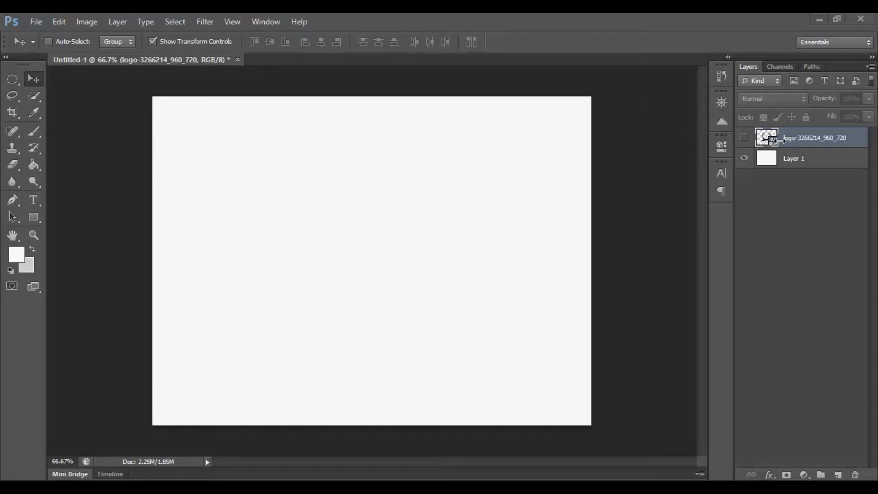
Unhide the wreath-and-crown logo layer and give it a Red colour label
click(744, 138)
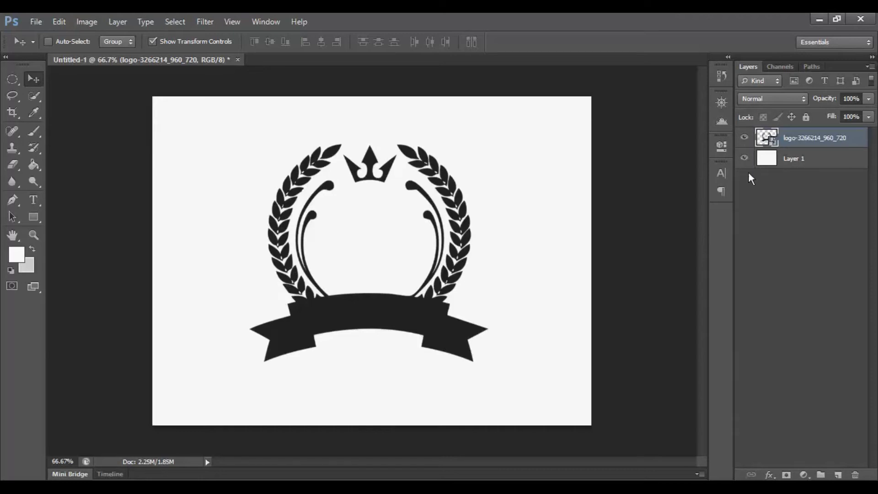
right_click(748, 146)
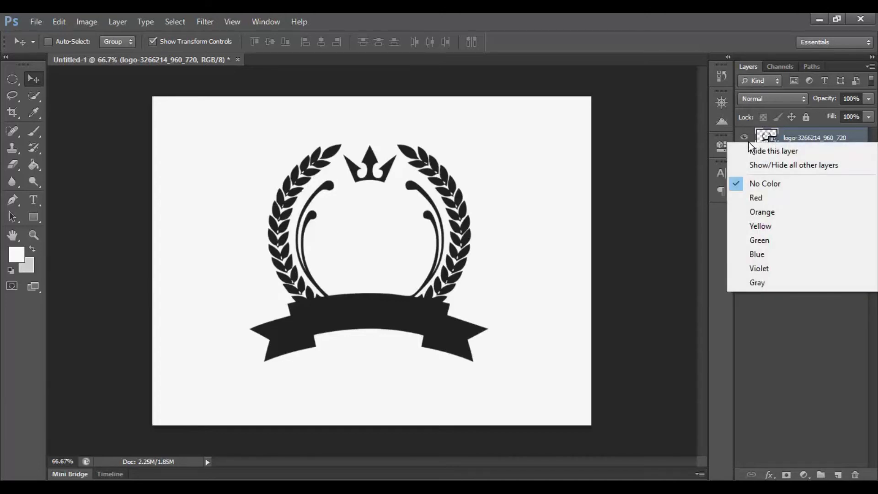
click(757, 197)
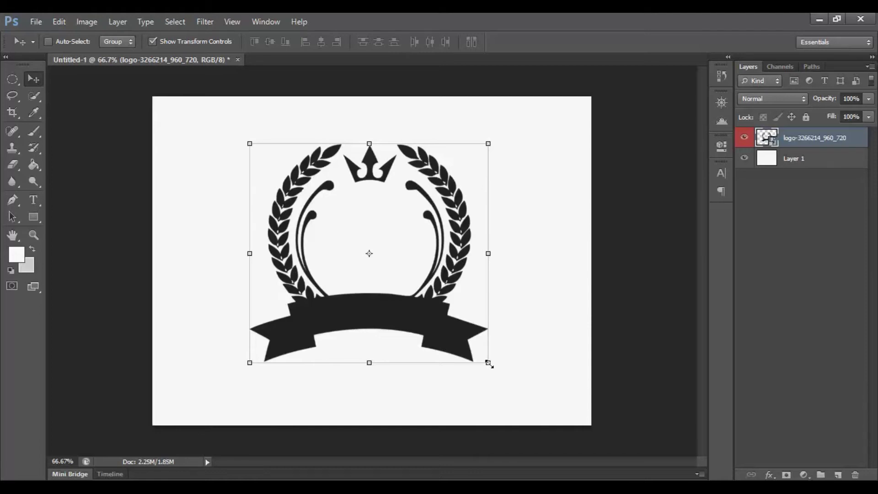
Scale the logo down with Free Transform and centre it on the canvas
mouse_move(488, 363)
mouse_down()
mouse_move(570, 378)
mouse_move(311, 304)
mouse_move(373, 280)
mouse_move(419, 323)
mouse_move(377, 314)
mouse_up()
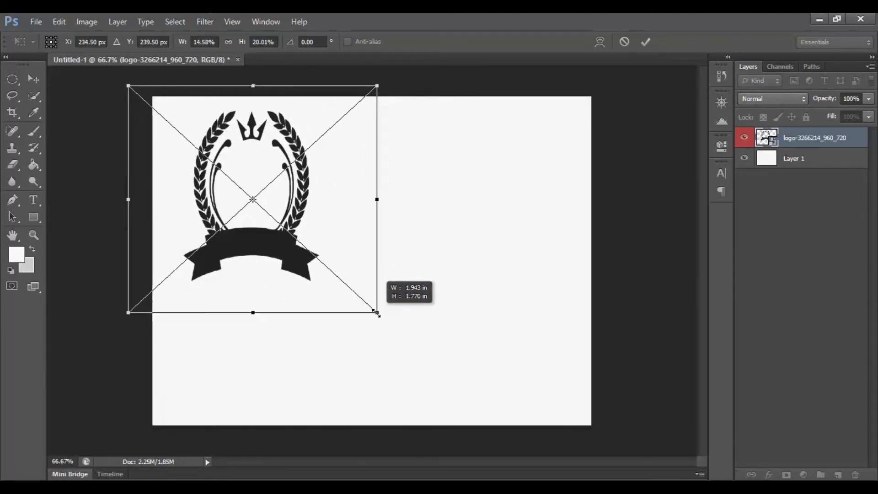
mouse_move(376, 314)
mouse_down()
mouse_move(472, 382)
mouse_move(339, 232)
mouse_move(424, 310)
mouse_move(363, 237)
mouse_move(305, 202)
mouse_up()
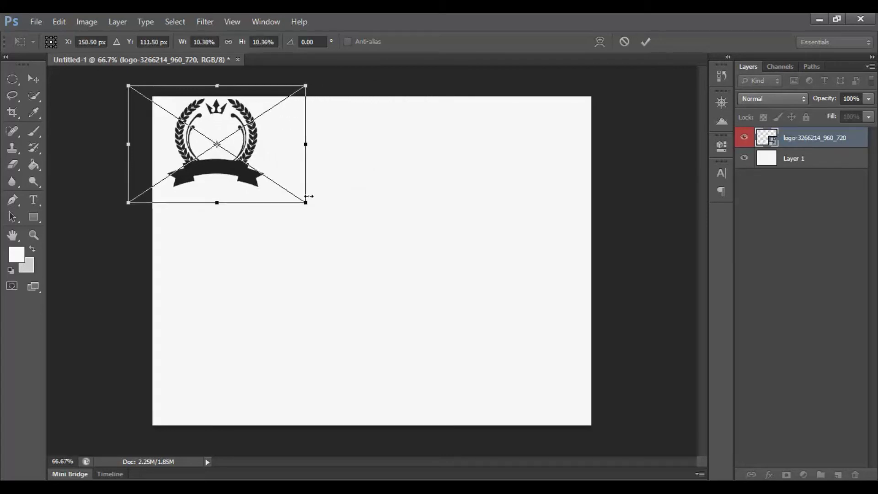
mouse_move(282, 154)
mouse_down()
mouse_move(292, 229)
mouse_move(340, 259)
mouse_move(374, 254)
mouse_up()
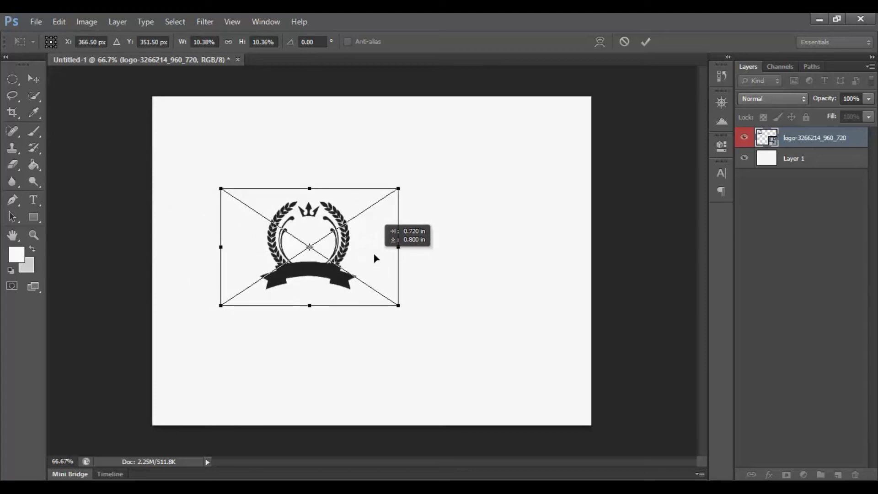
key(Return)
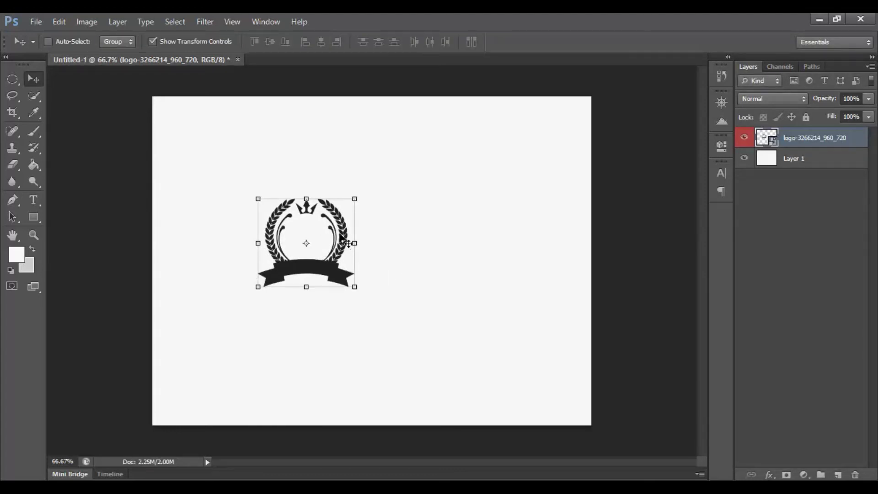
drag(336, 225, 396, 219)
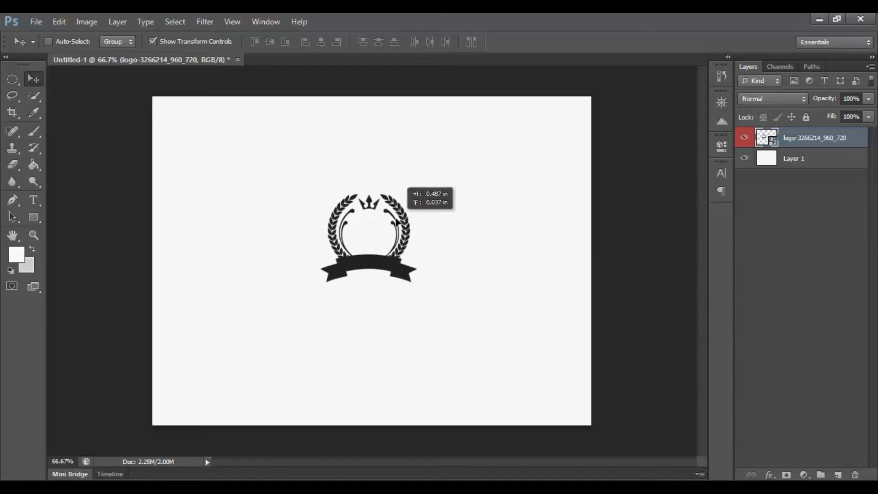
drag(397, 221, 399, 220)
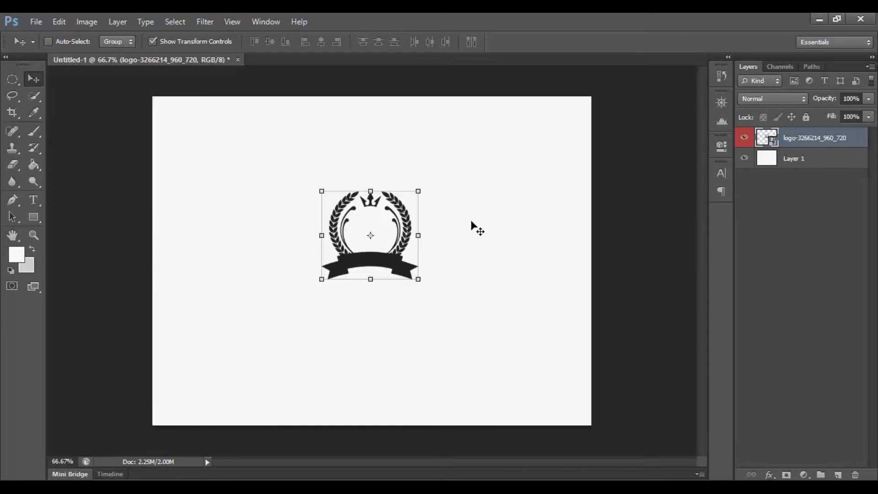
Rasterize the logo layer and open its Blending Options
right_click(817, 139)
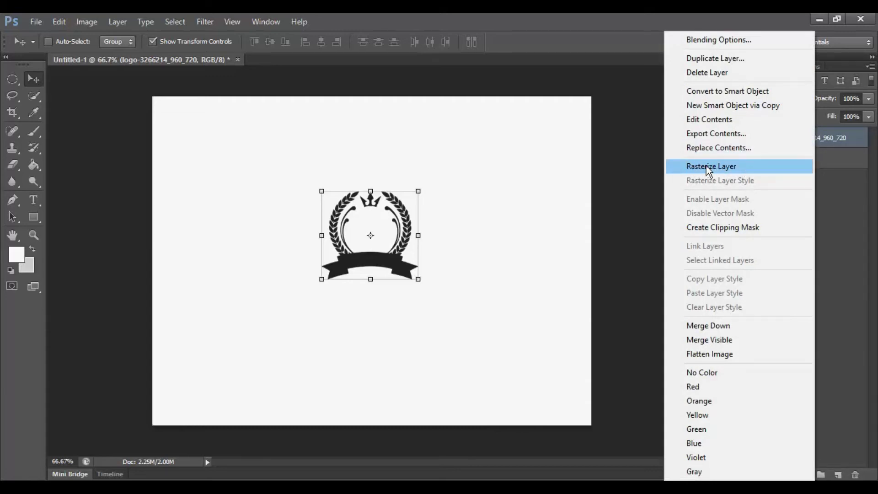
click(706, 166)
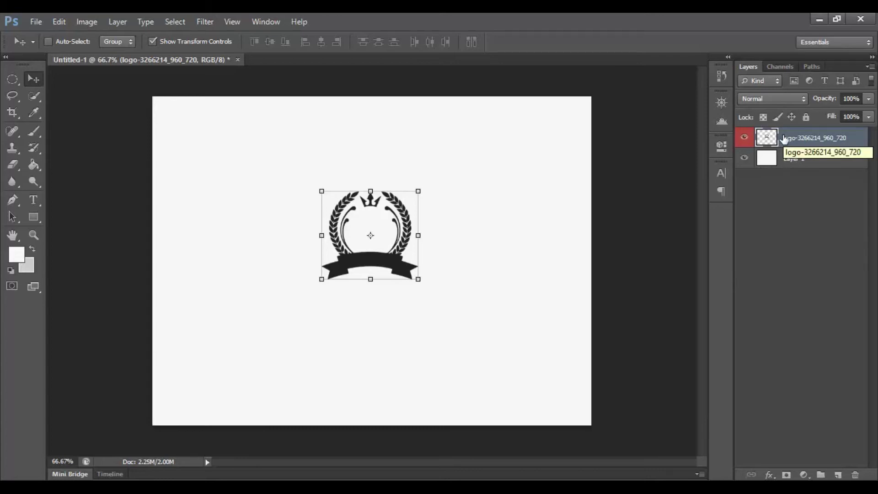
right_click(767, 137)
click(766, 144)
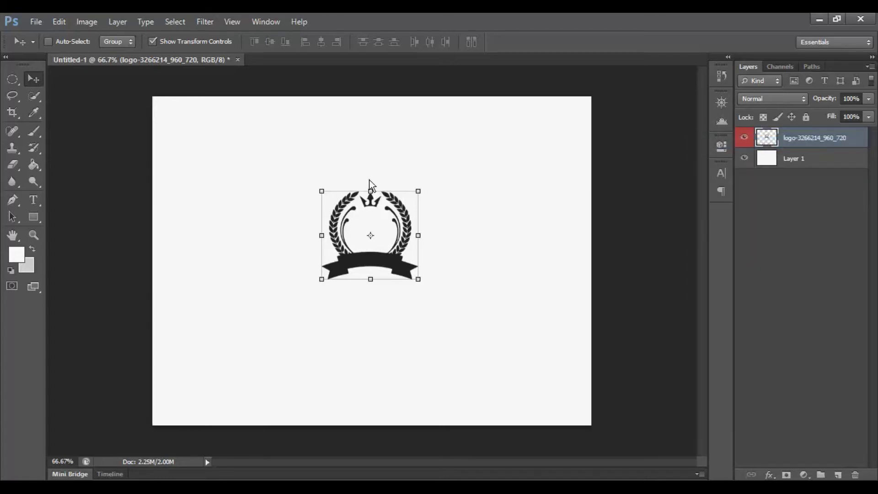
drag(426, 125, 688, 111)
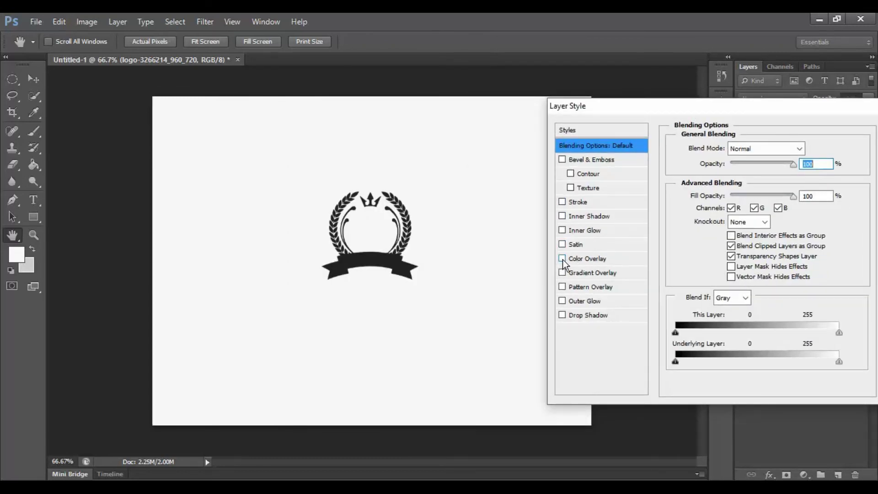
click(562, 259)
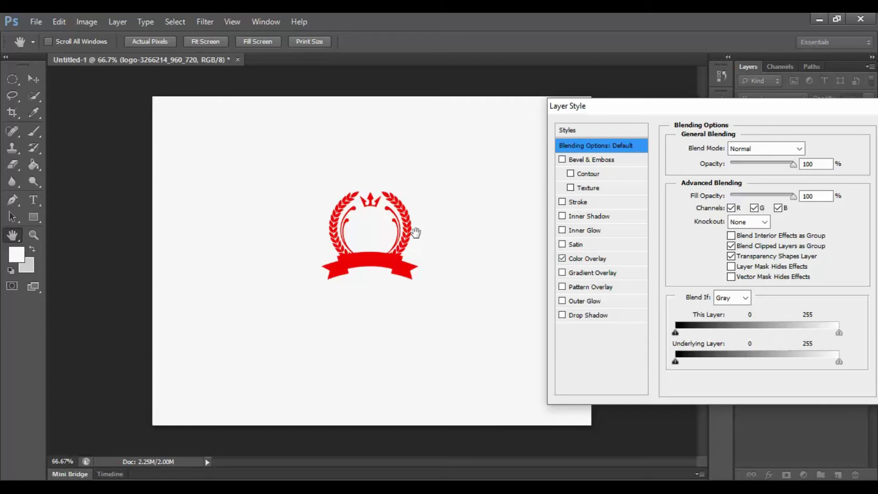
click(590, 260)
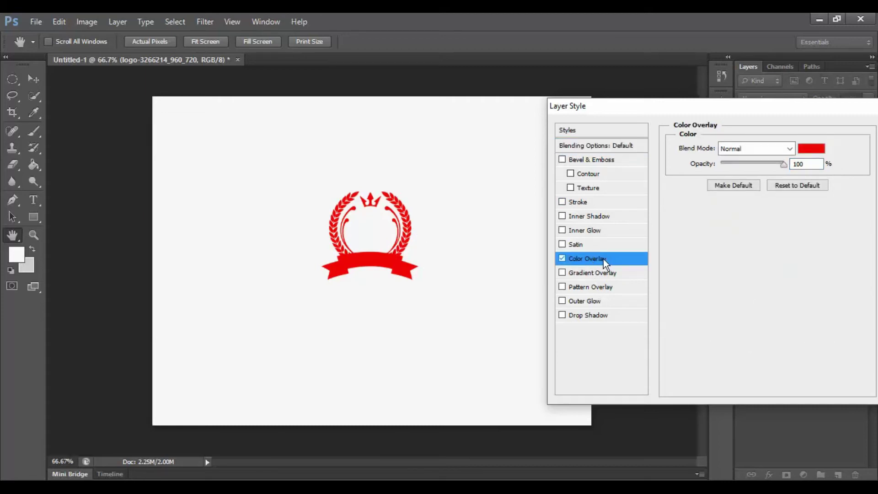
click(811, 149)
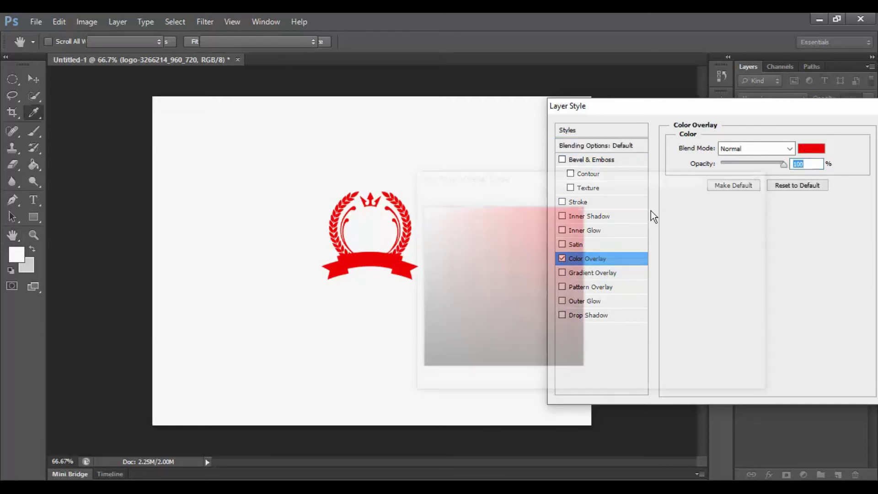
drag(599, 232, 603, 301)
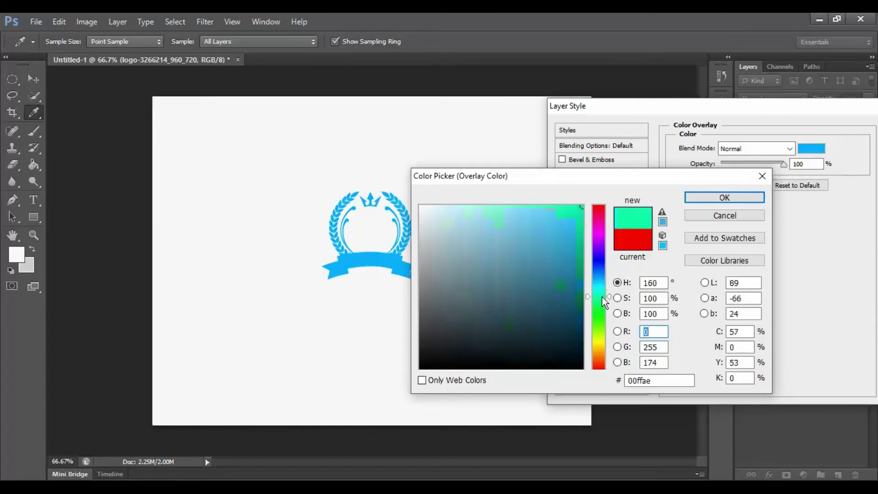
click(766, 180)
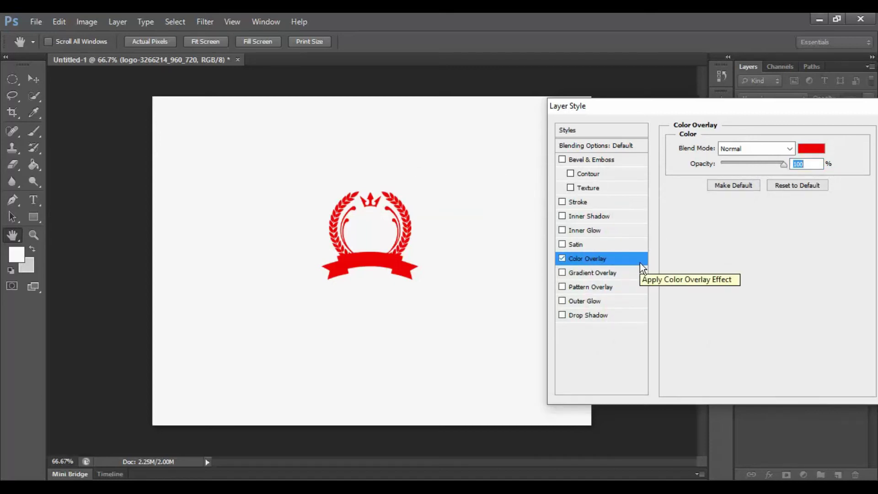
click(562, 259)
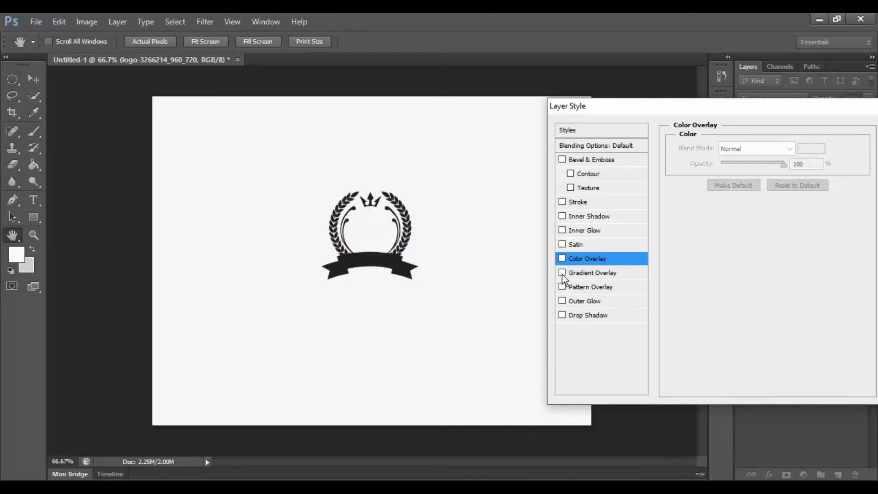
Enable Gradient Overlay on the emblem and bring up its gradient editor
click(563, 273)
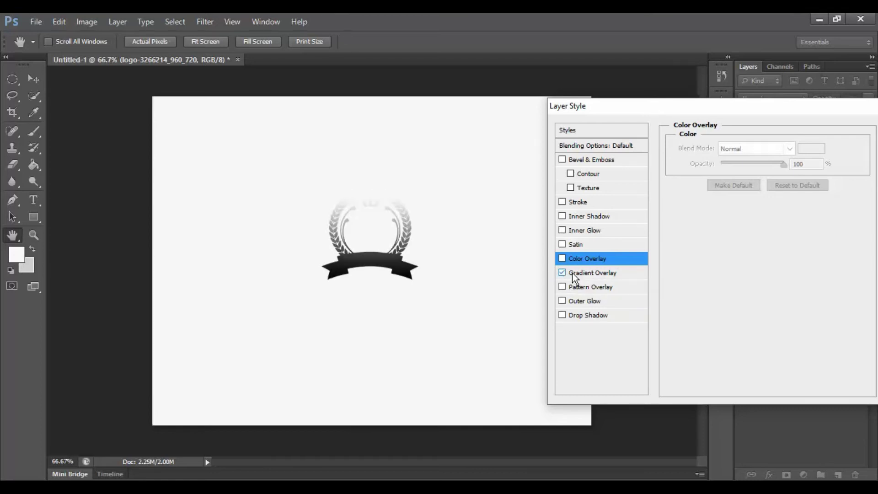
click(583, 274)
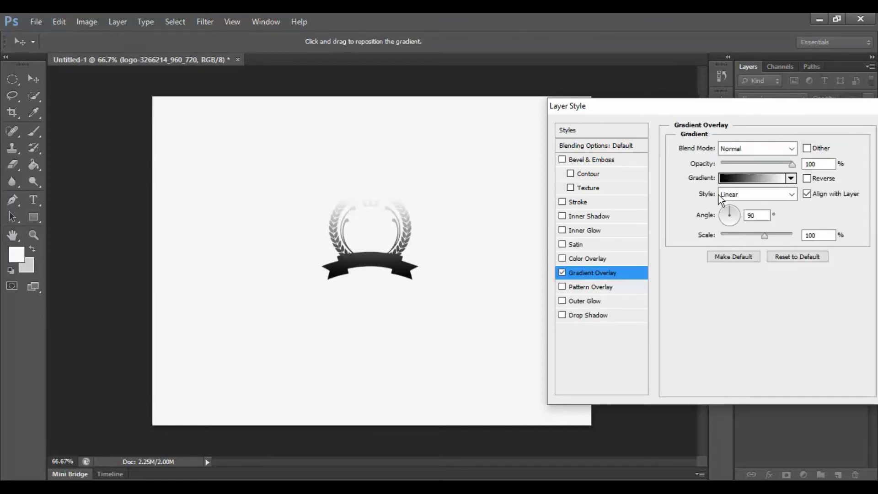
click(738, 182)
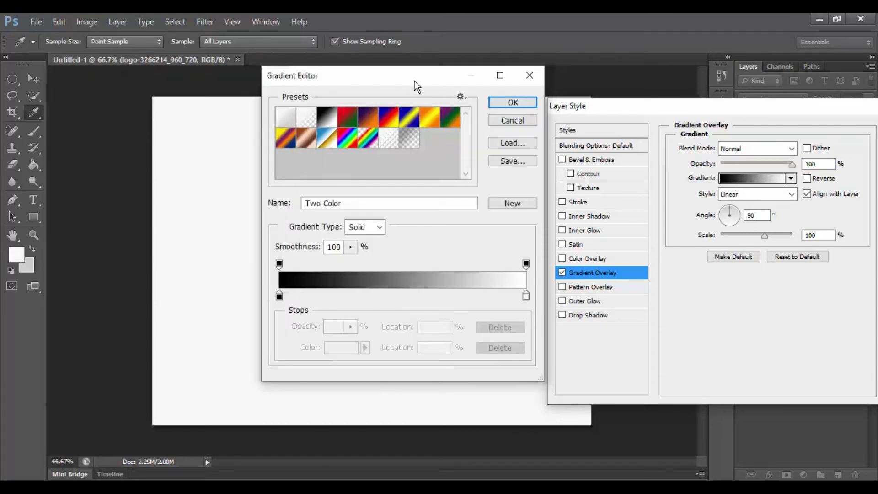
drag(415, 80, 720, 68)
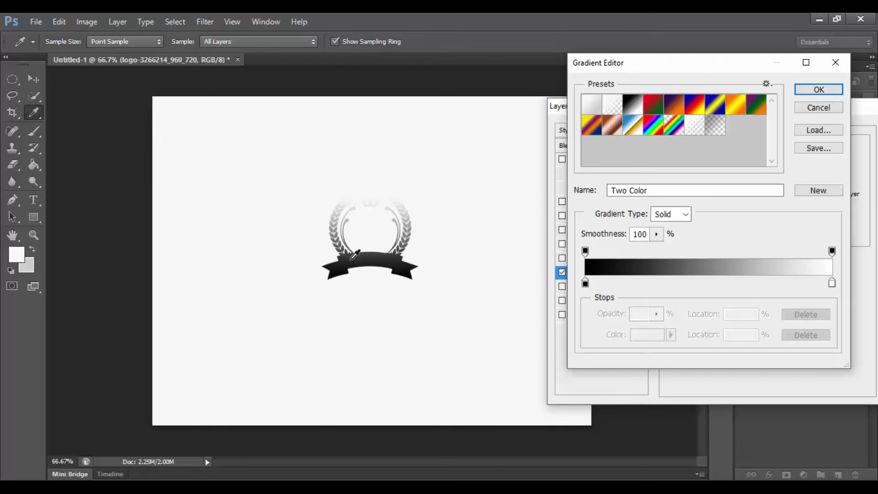
Set the gradient's right stop to dark grey #535353 and apply the overlay
click(832, 283)
click(638, 336)
drag(411, 243, 386, 314)
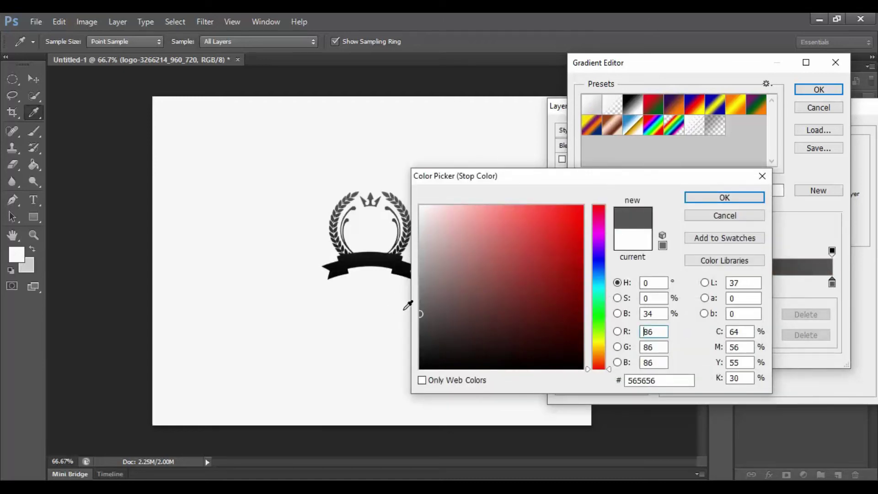
click(420, 330)
click(415, 313)
click(420, 316)
click(725, 200)
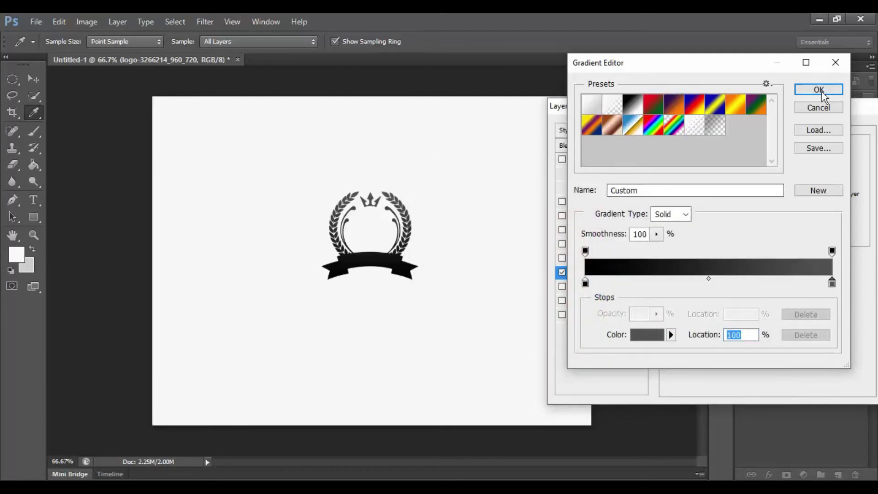
click(822, 91)
drag(795, 119, 544, 125)
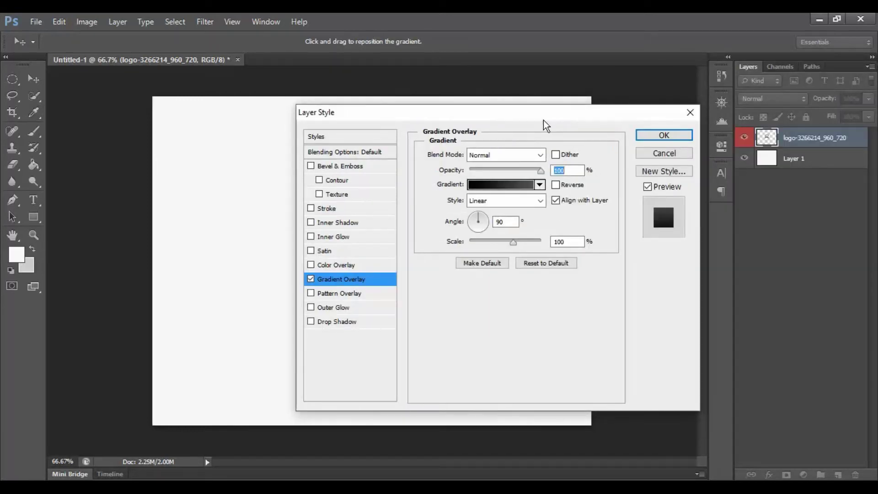
click(678, 140)
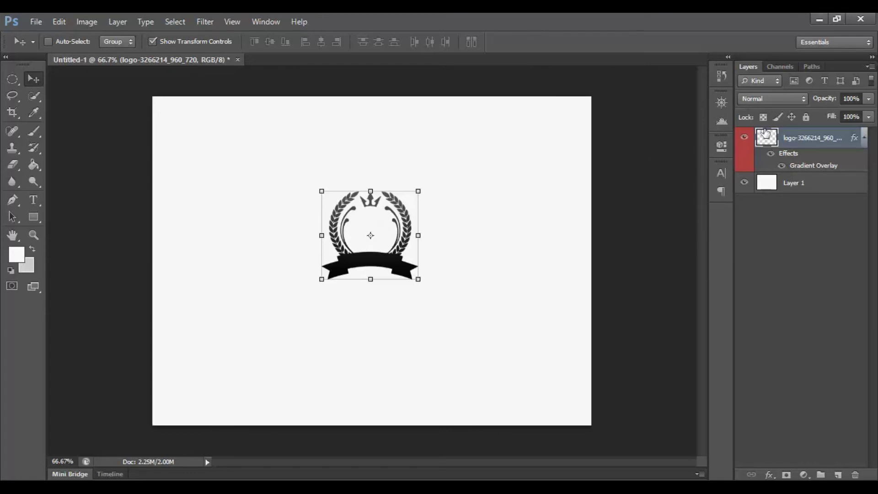
right_click(783, 137)
click(679, 49)
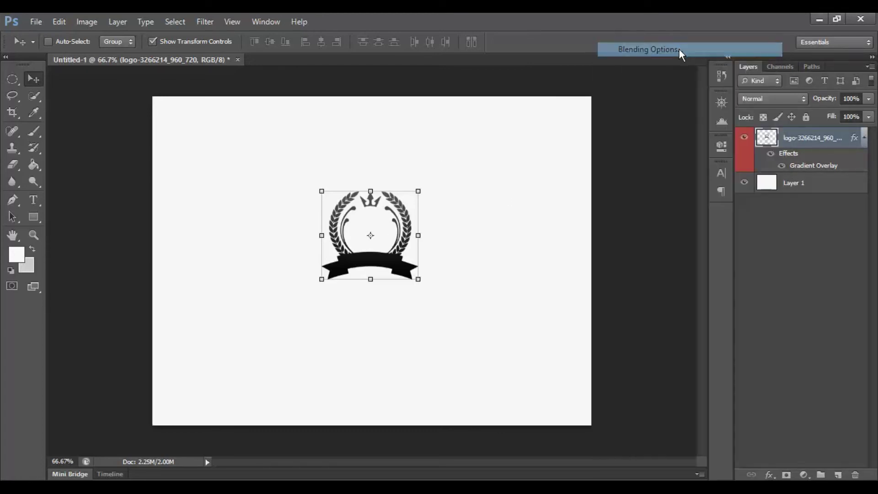
drag(382, 113, 649, 91)
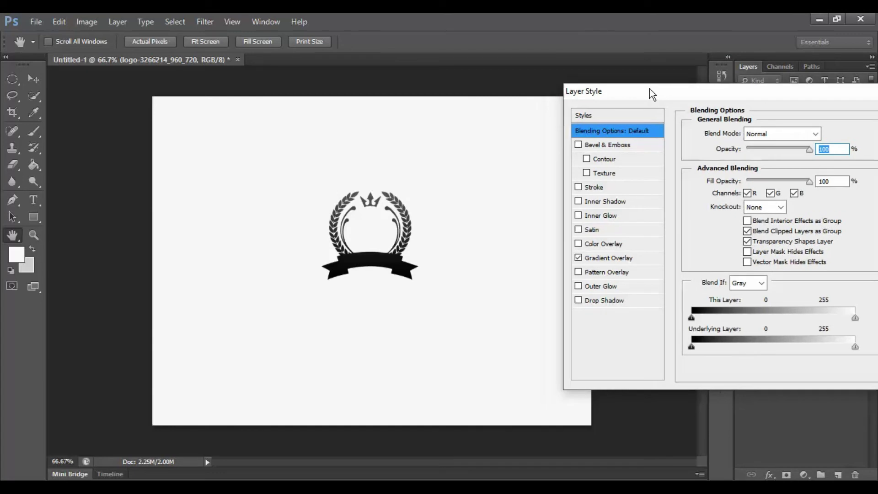
click(578, 301)
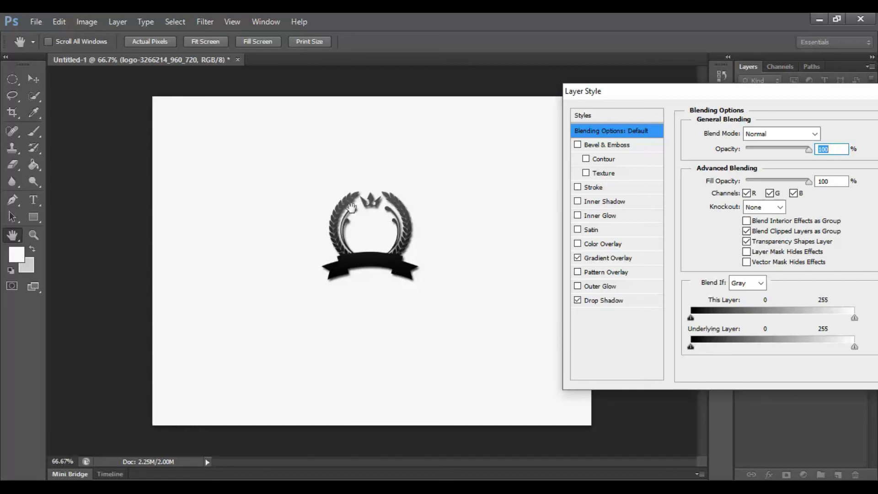
click(578, 300)
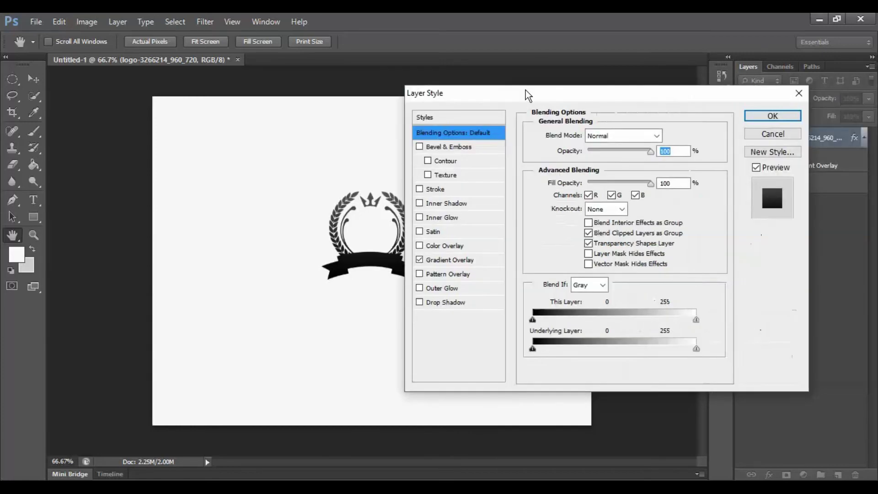
drag(689, 95, 507, 91)
click(751, 116)
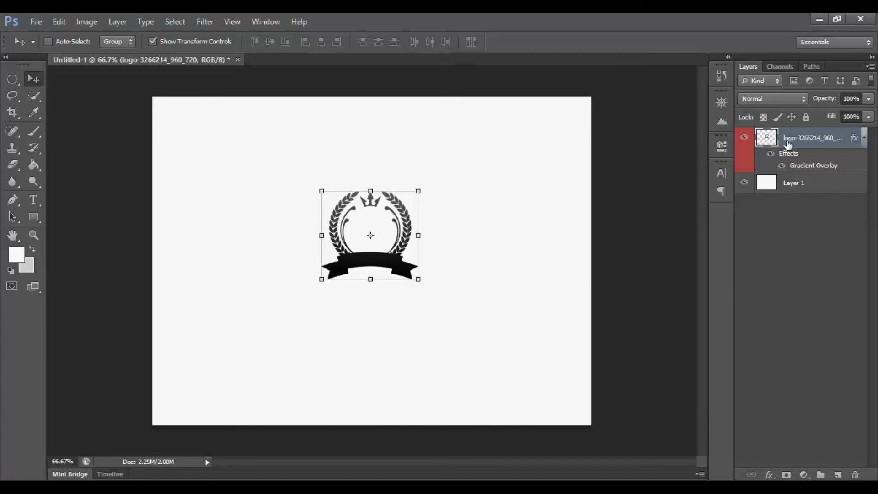
Draw a horizontal type box above the emblem and select all its text
click(33, 200)
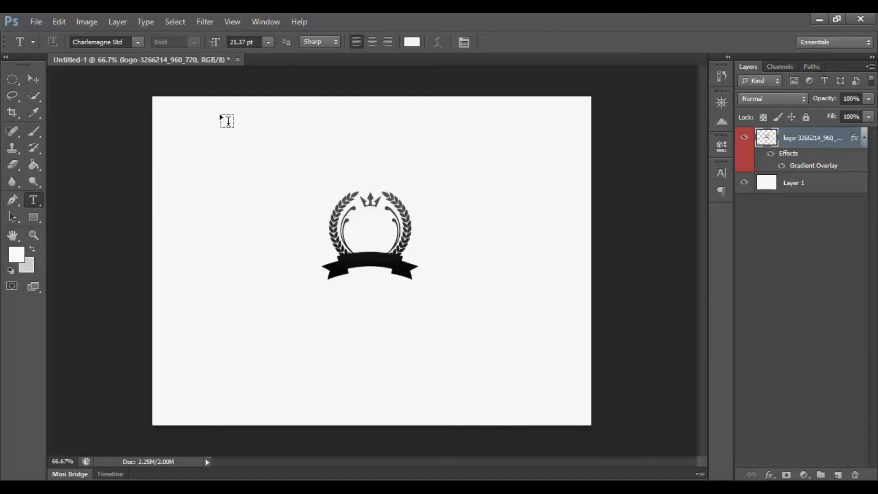
mouse_move(220, 115)
mouse_down()
mouse_move(239, 163)
mouse_move(439, 198)
mouse_up()
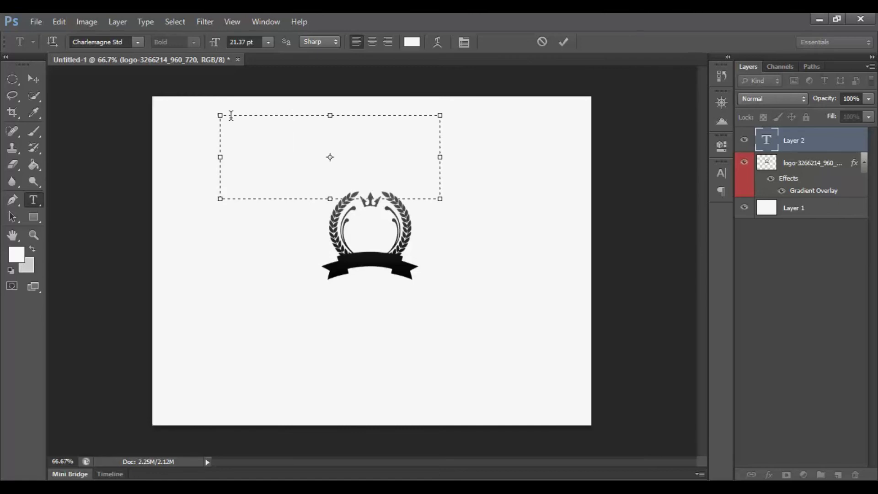
key(ctrl+a)
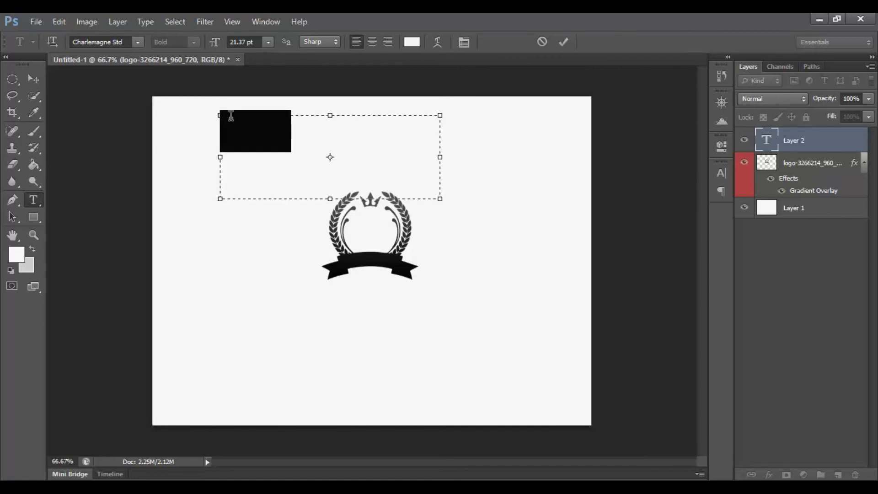
click(308, 132)
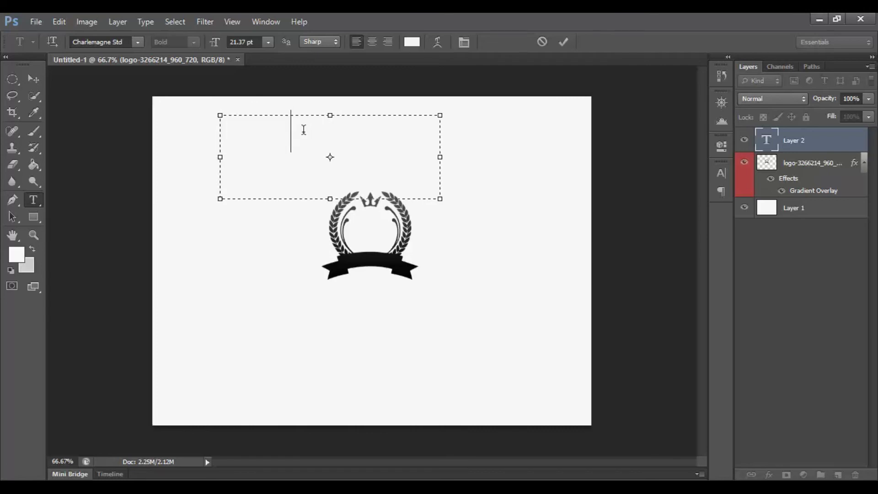
key(ctrl+a)
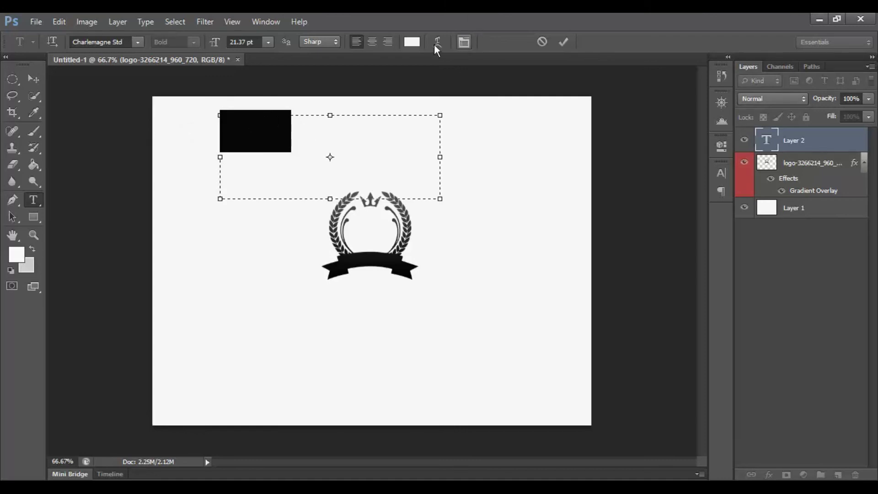
Change the MK text colour to near black
click(411, 41)
click(420, 272)
mouse_move(444, 270)
mouse_down()
mouse_move(399, 333)
mouse_move(408, 342)
mouse_up()
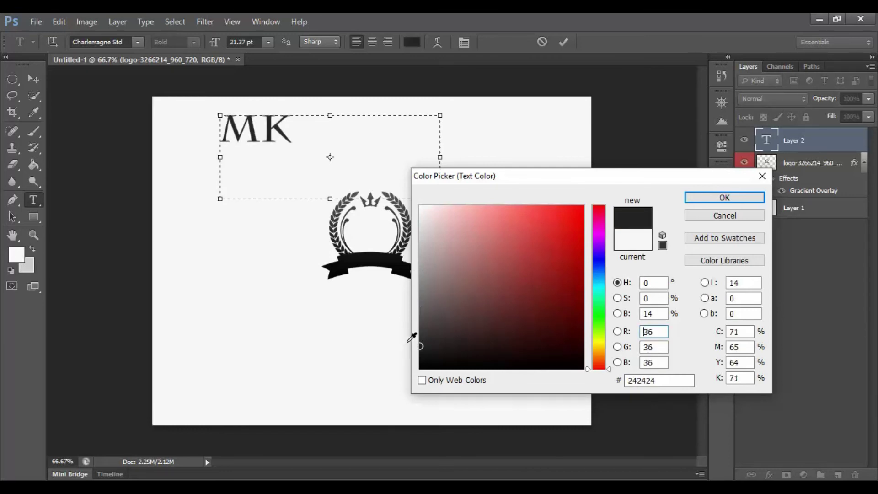
click(710, 198)
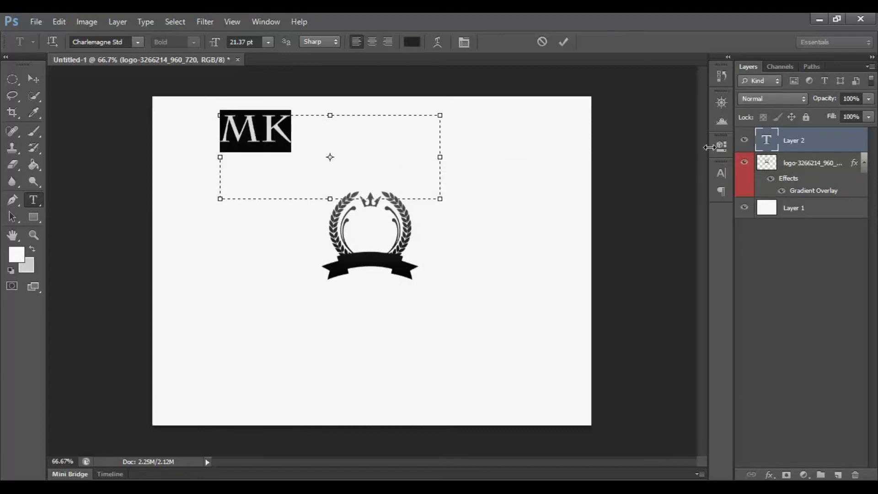
click(303, 136)
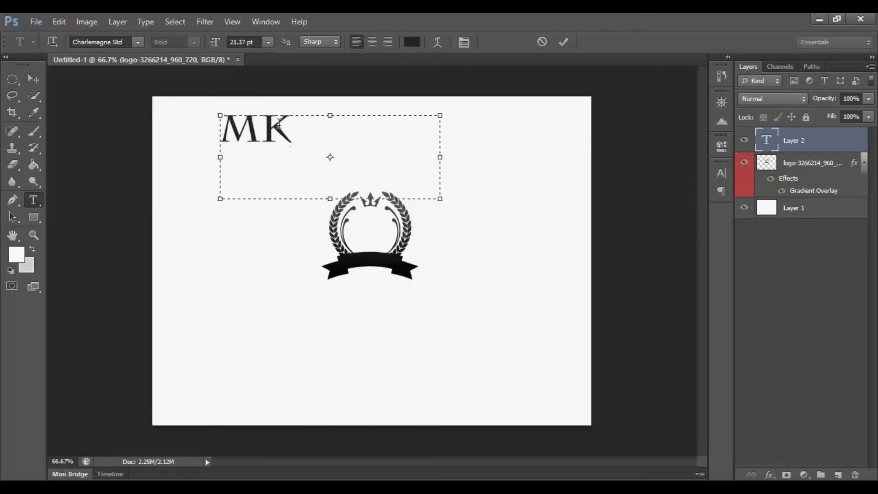
Enlarge the letter M to about 36 pt so it exceeds the K
drag(292, 127, 268, 127)
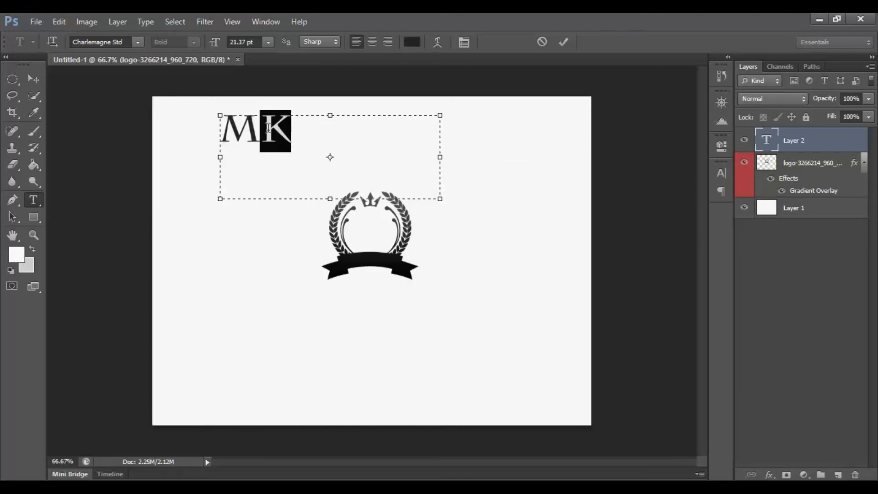
key(Right)
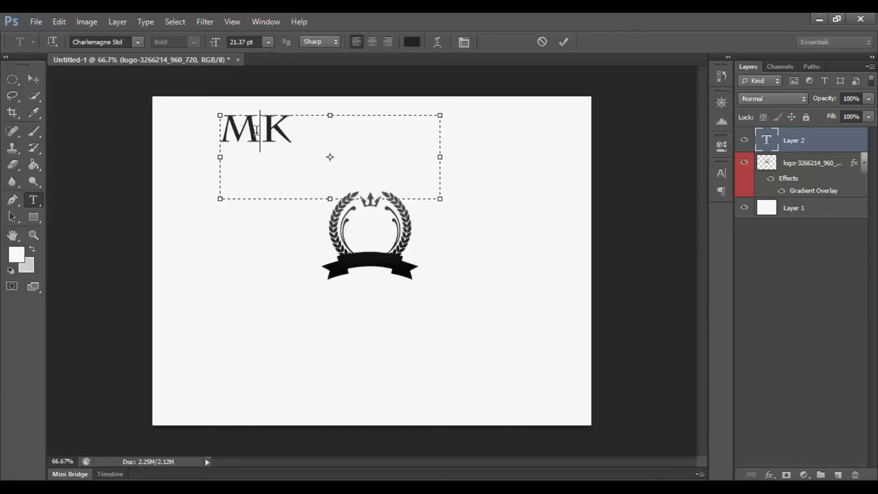
drag(257, 130, 218, 130)
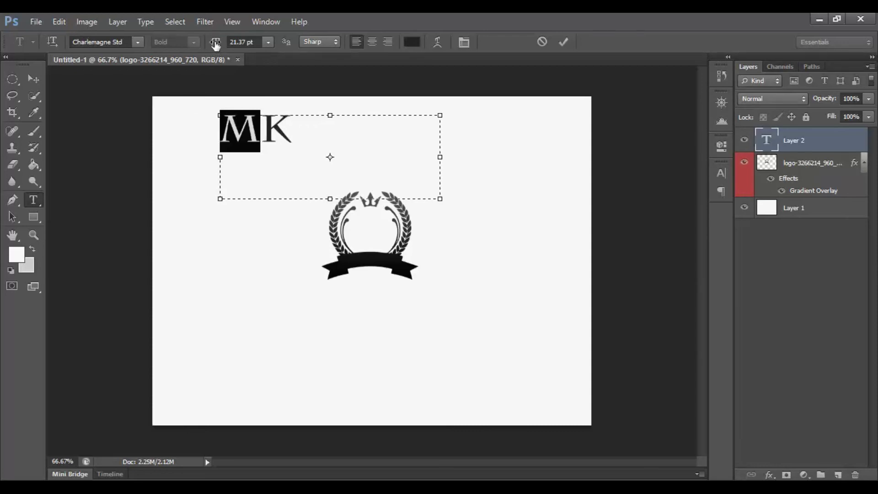
drag(216, 44, 227, 47)
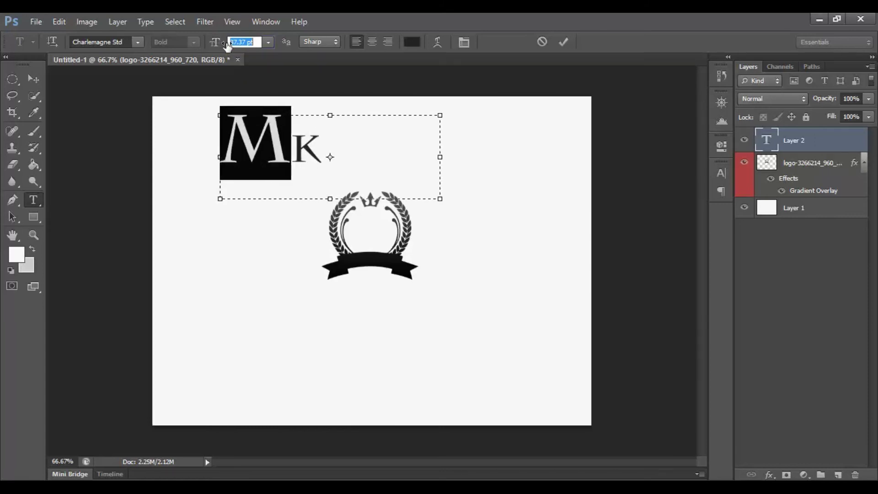
drag(227, 46, 227, 46)
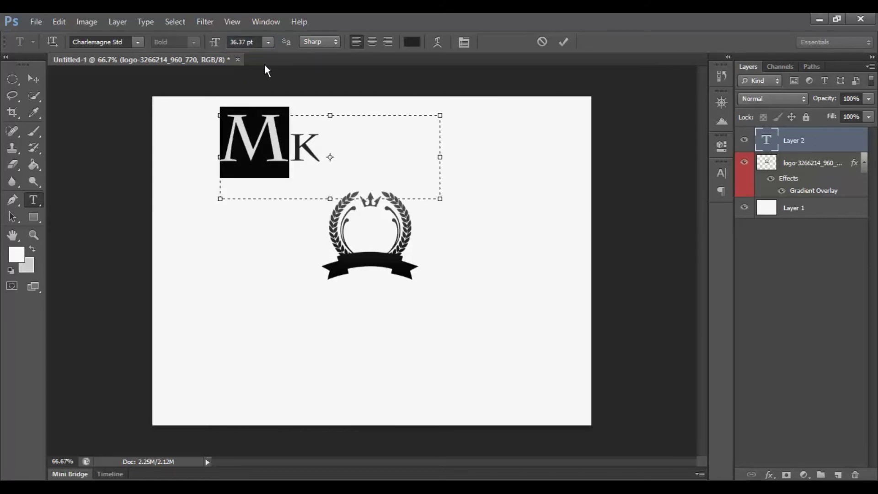
click(345, 151)
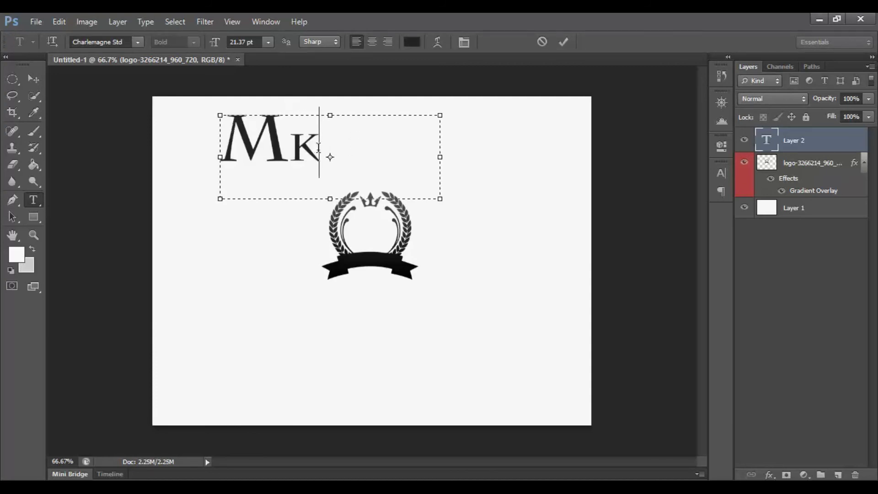
drag(318, 145, 289, 144)
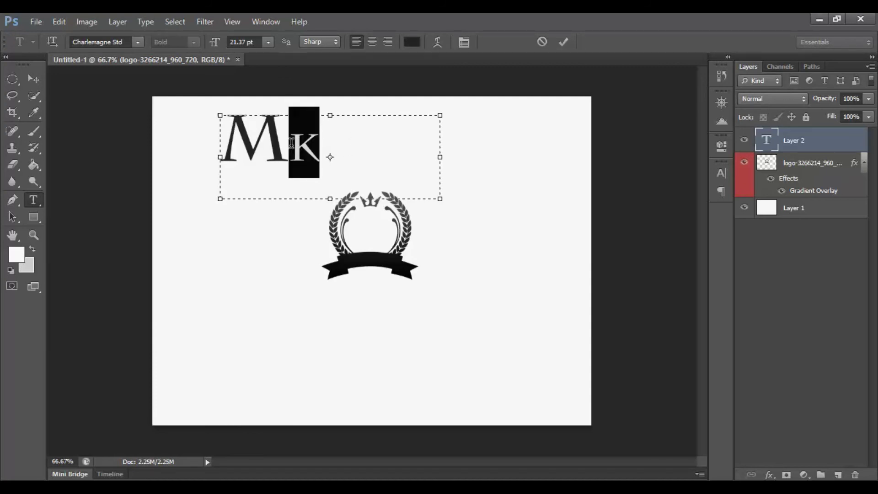
Colour the selected K dark red (a61f1f) and commit the text
click(414, 43)
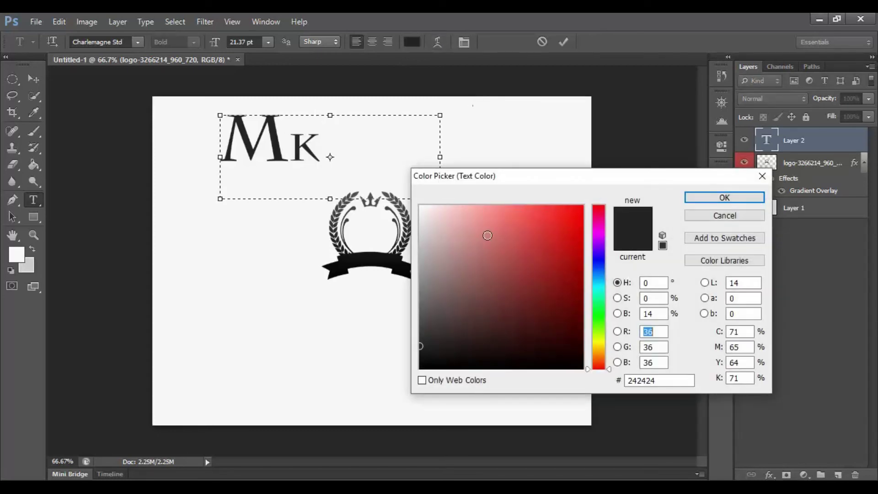
click(511, 245)
click(547, 262)
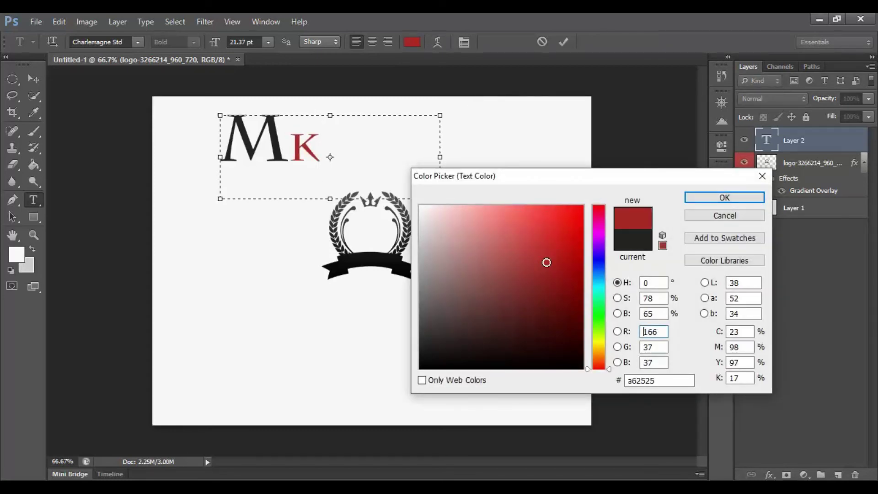
click(553, 263)
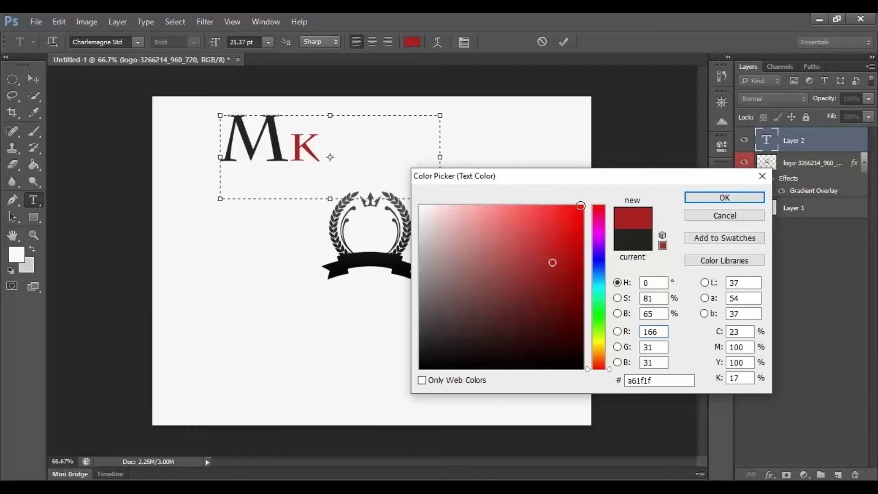
click(724, 197)
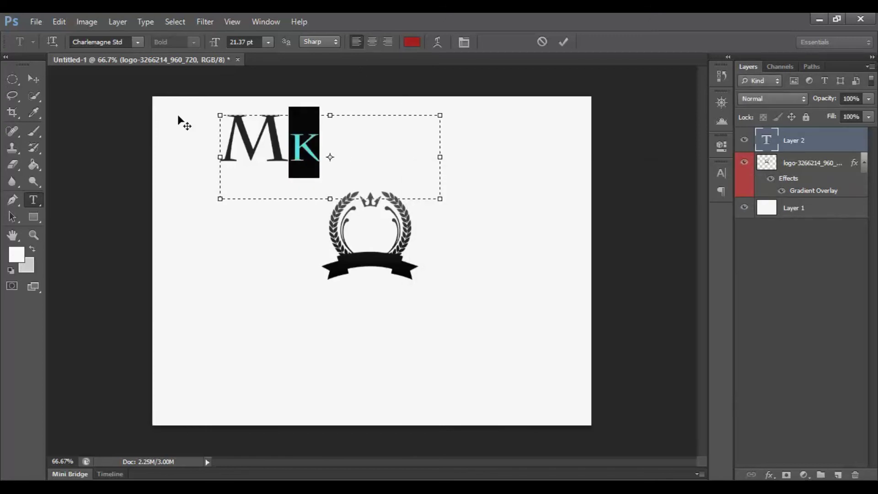
click(32, 80)
Move the MK text onto the emblem, scale it down and centre it in the wreath
drag(293, 154, 378, 239)
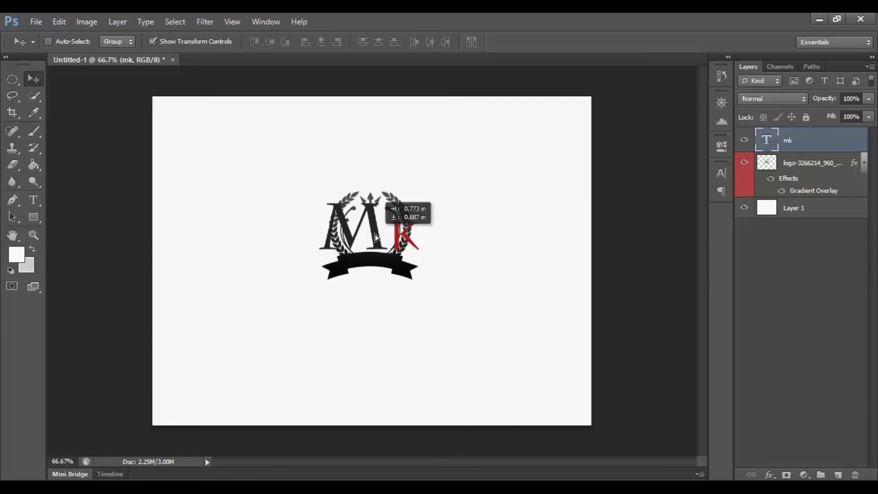
drag(376, 239, 378, 238)
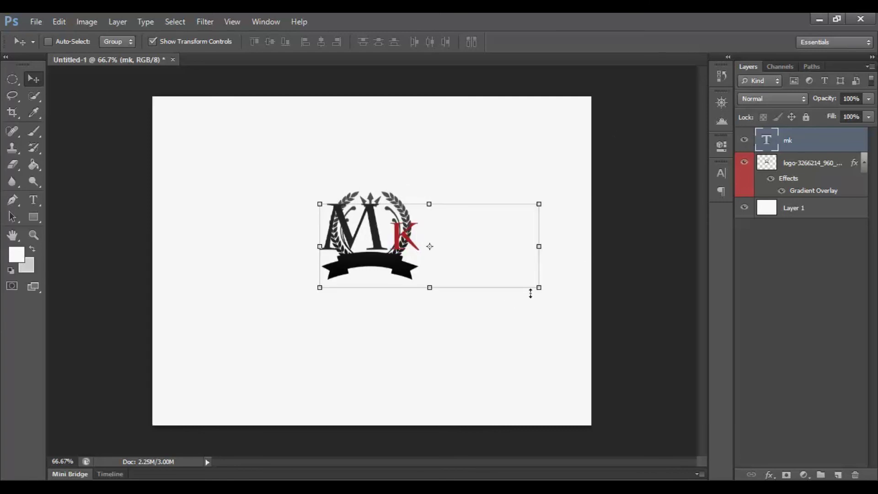
mouse_move(539, 288)
mouse_down()
mouse_move(429, 252)
mouse_move(438, 245)
mouse_up()
drag(348, 214, 377, 233)
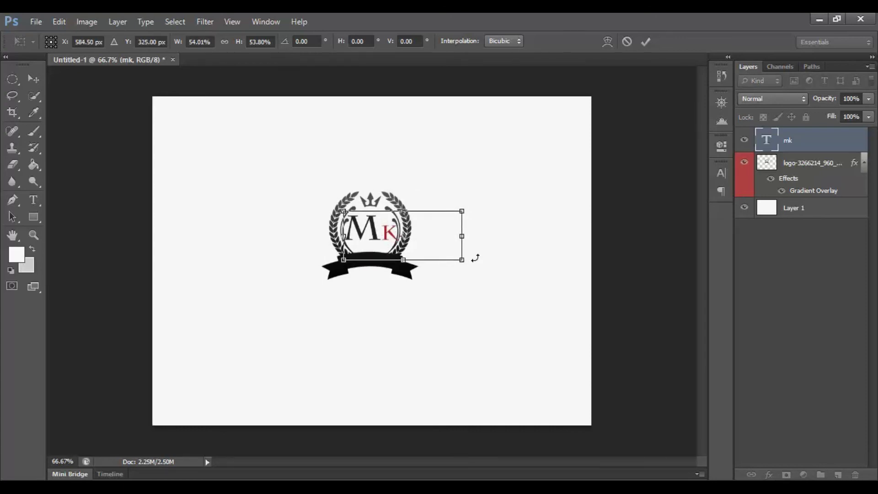
drag(462, 260, 443, 252)
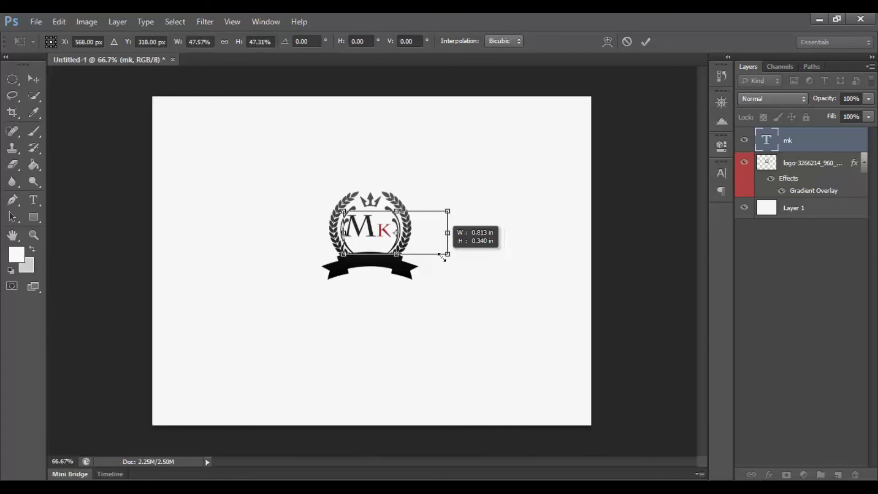
drag(369, 230, 373, 236)
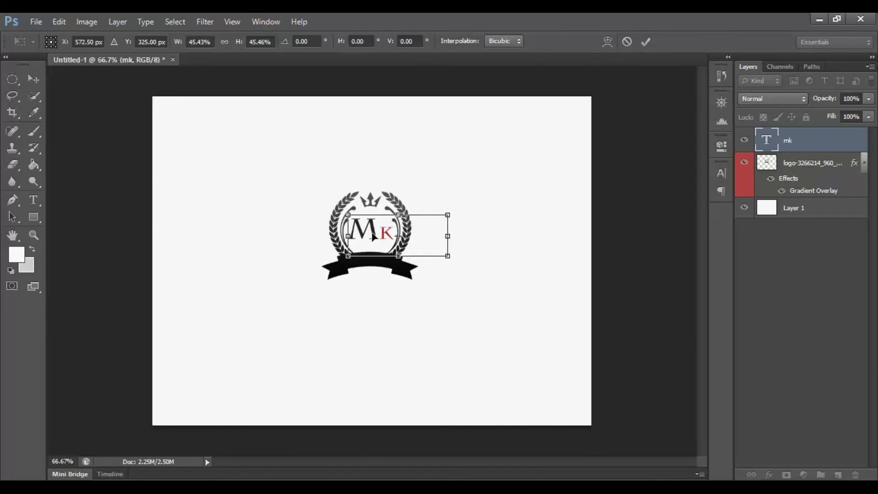
key(Return)
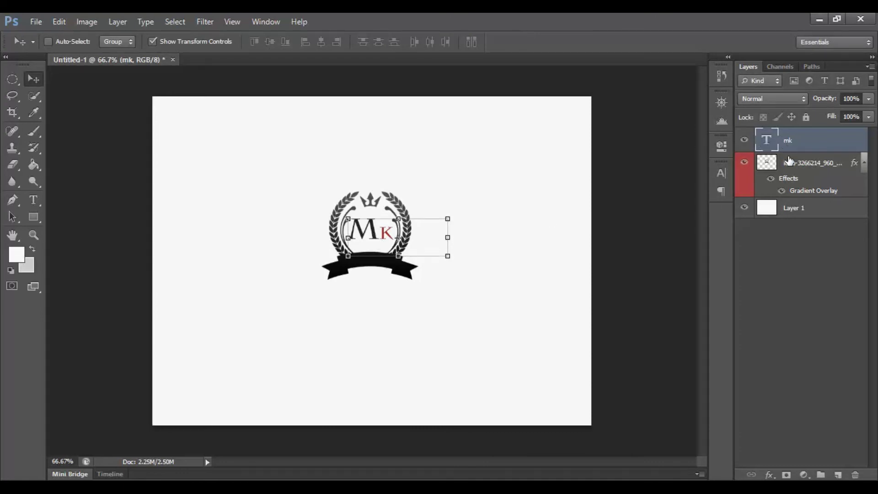
click(791, 213)
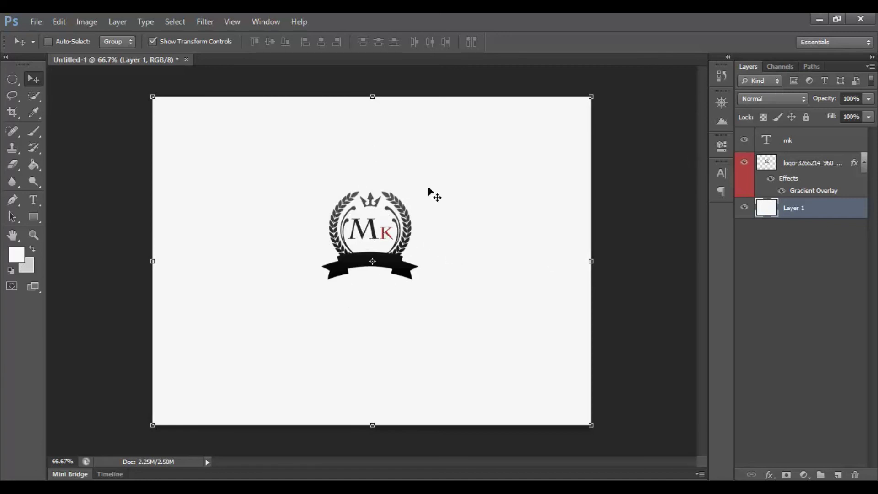
Cancel out of the mk layer's style settings, then delete the white Layer 1
click(796, 141)
right_click(794, 137)
click(689, 88)
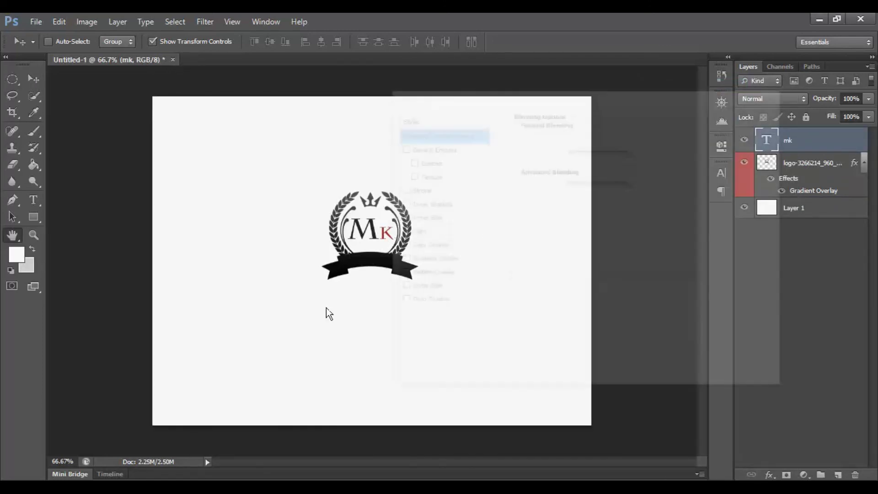
click(400, 302)
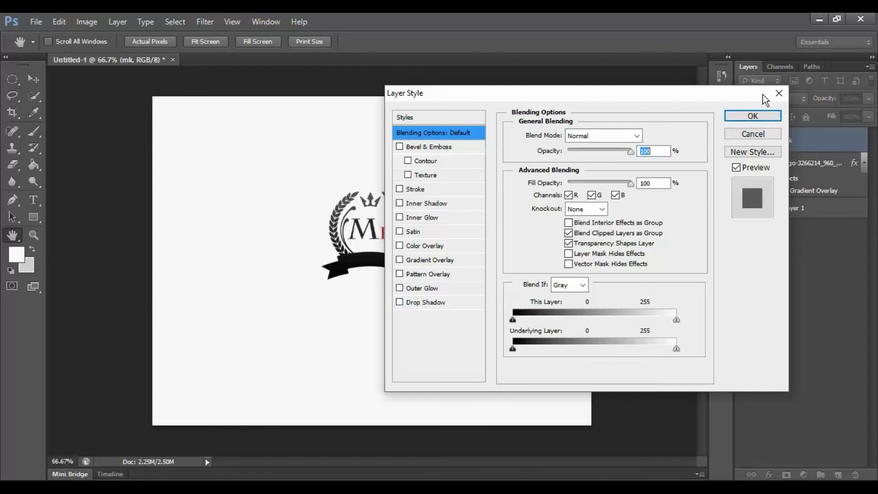
click(778, 94)
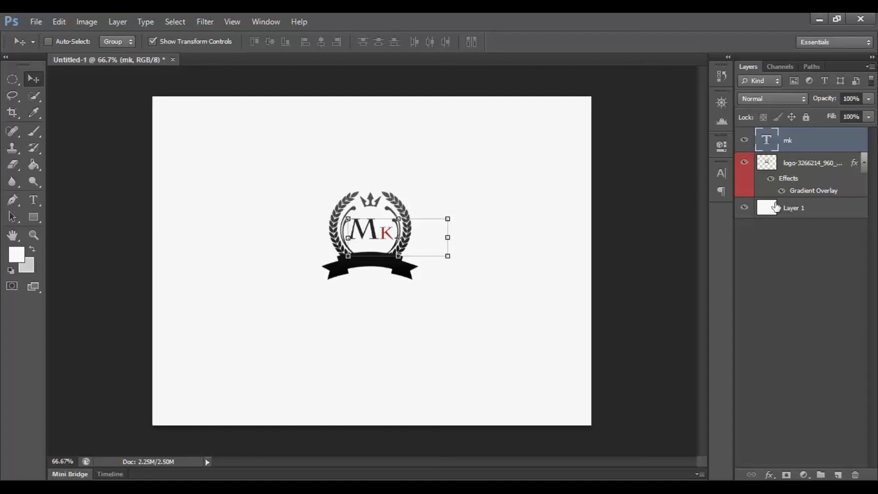
click(799, 210)
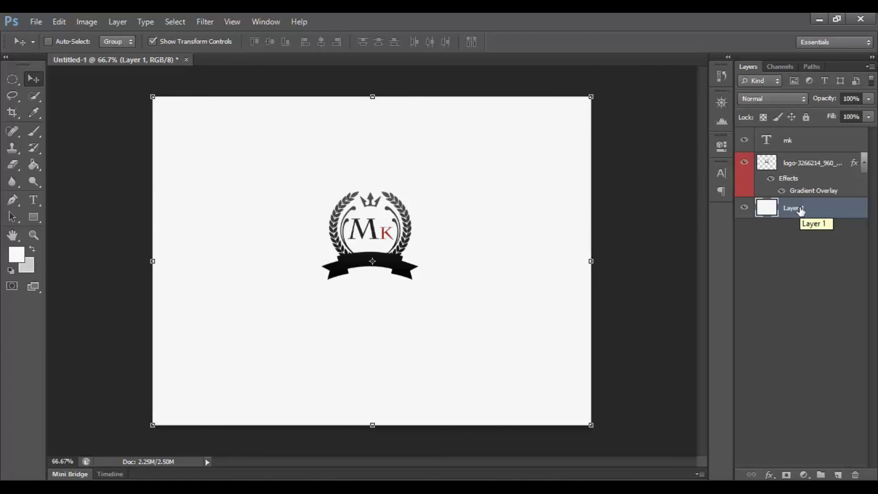
key(Delete)
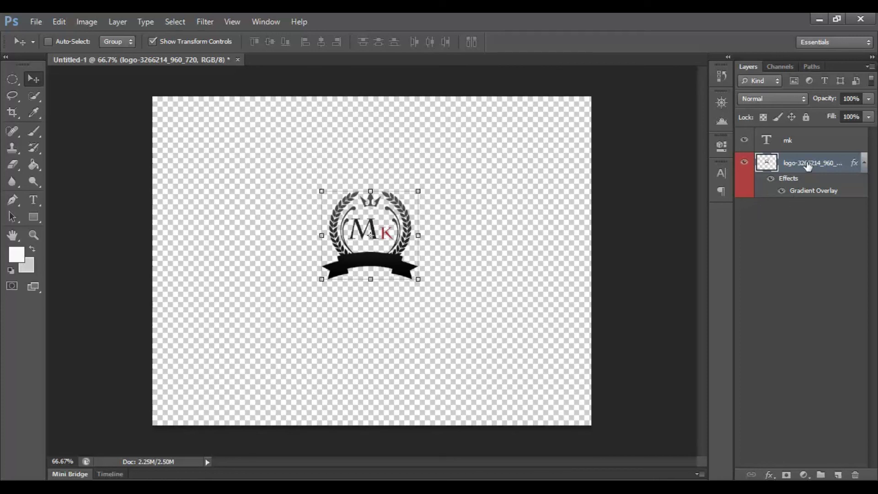
Save a PNG copy of the emblem named '1', confirming the PNG compression options
click(36, 21)
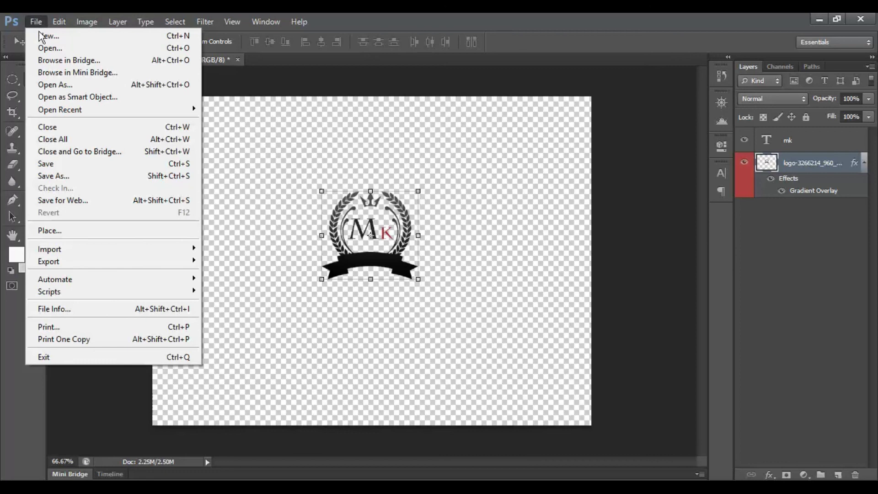
click(67, 181)
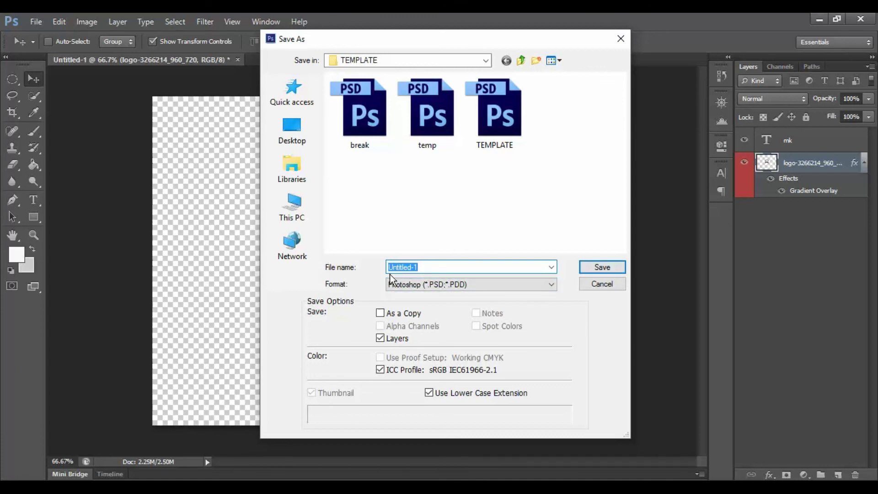
click(452, 289)
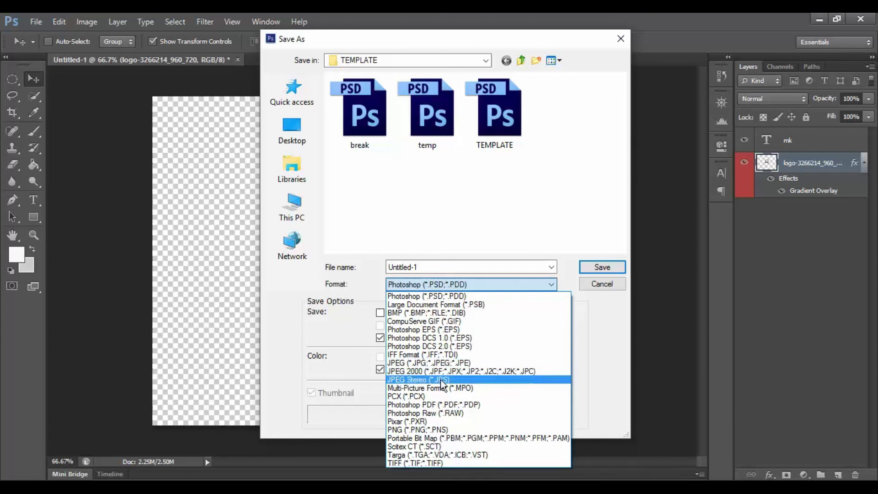
click(416, 430)
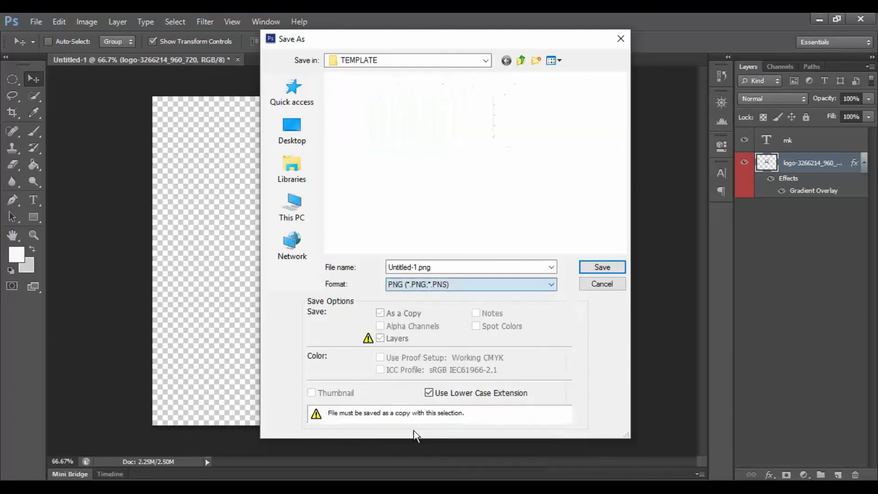
double_click(437, 267)
text(1)
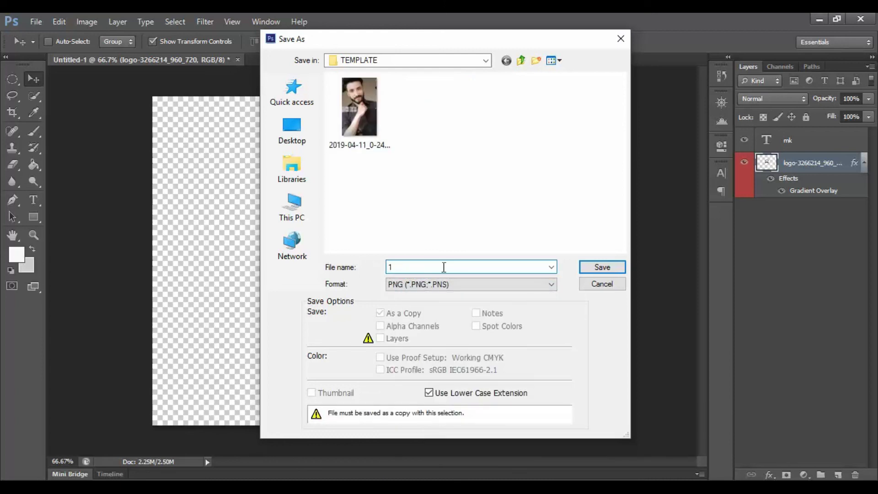
click(590, 267)
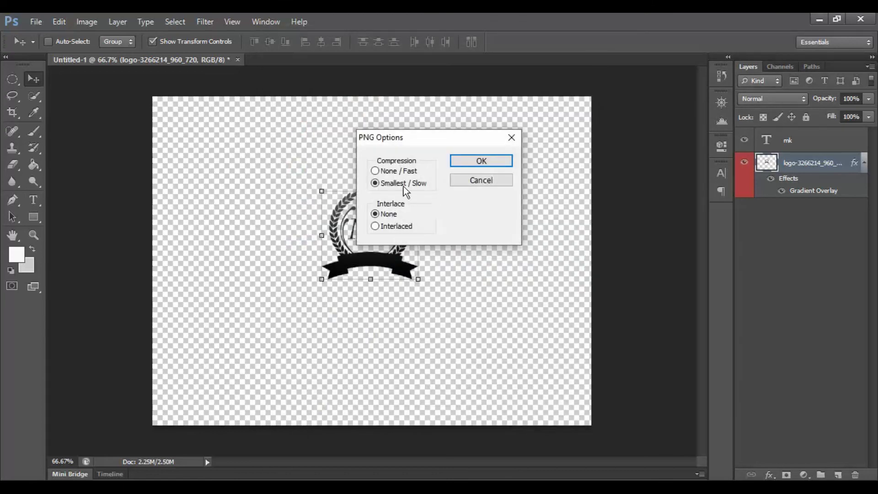
click(385, 172)
click(471, 162)
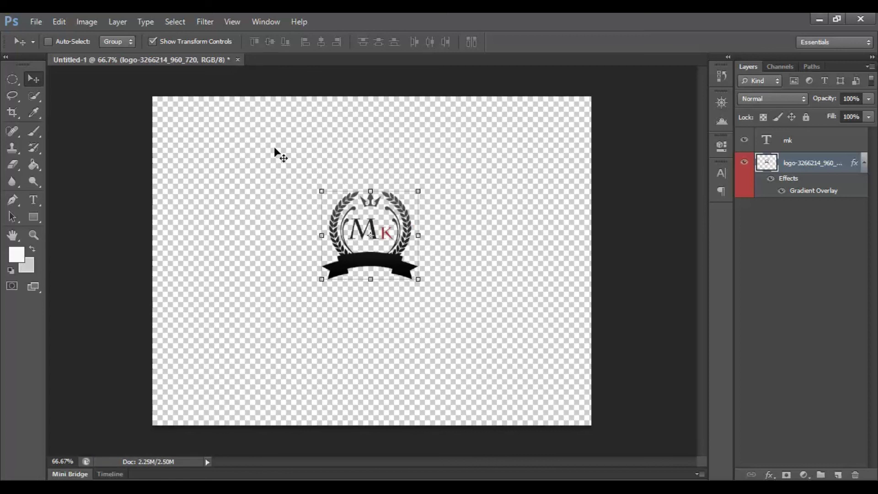